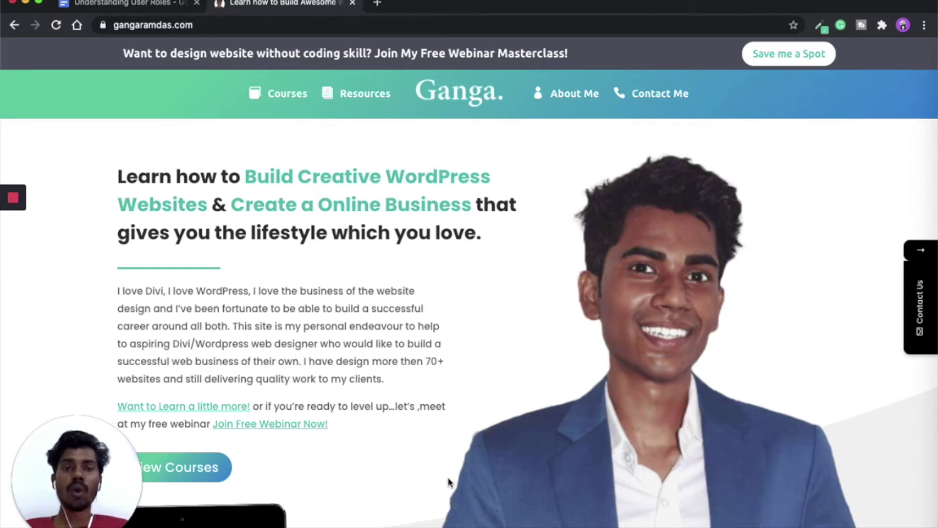
Read the Understanding User Roles document and look over the website's home page content.
{"action": "key", "text": "ctrl+shift+Tab"}
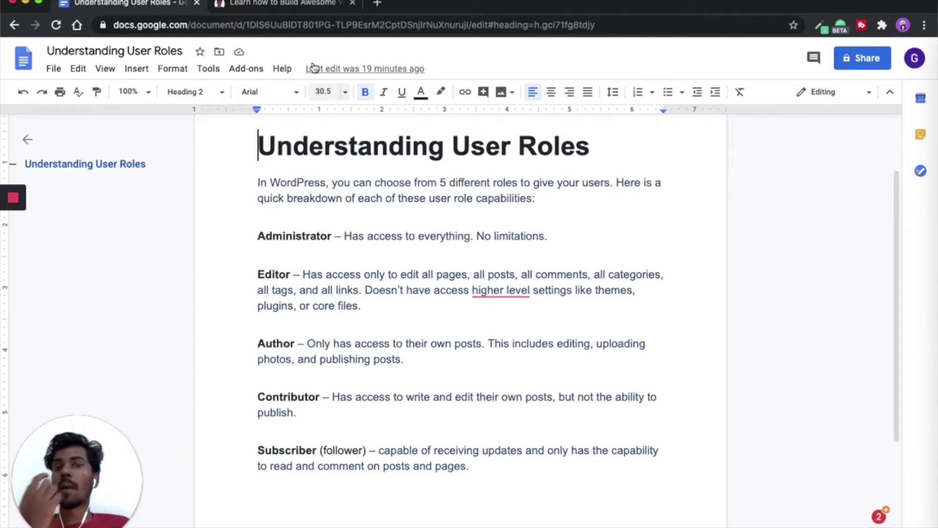
{"action": "left_click", "coordinate": [290, 11]}
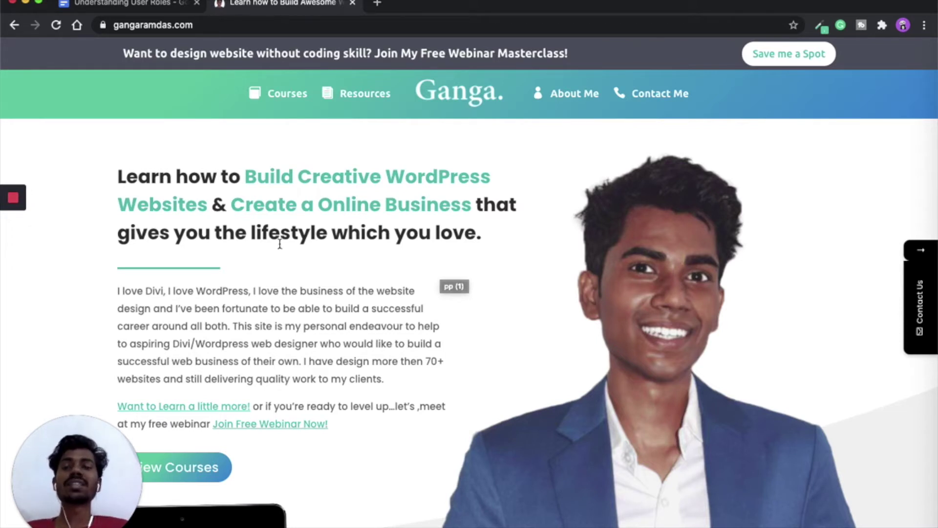
{"action": "scroll", "coordinate": [279, 236], "scroll_direction": "down", "scroll_amount": 1}
{"action": "left_click_drag", "start_coordinate": [119, 147], "coordinate": [350, 204]}
{"action": "left_click_drag", "start_coordinate": [653, 274], "coordinate": [549, 407]}
{"action": "scroll", "coordinate": [549, 406], "scroll_direction": "down", "scroll_amount": 10}
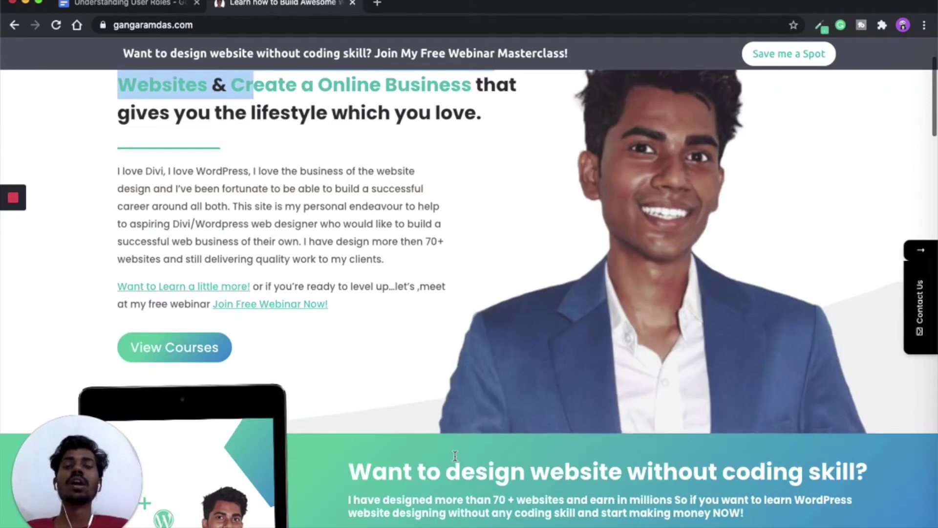
{"action": "scroll", "coordinate": [426, 467], "scroll_direction": "down", "scroll_amount": 4}
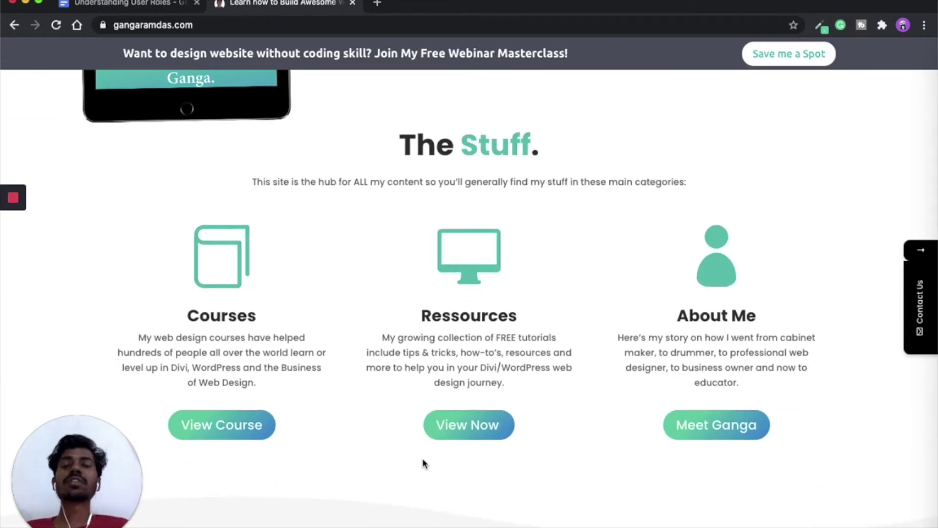
{"action": "scroll", "coordinate": [423, 462], "scroll_direction": "up", "scroll_amount": 14}
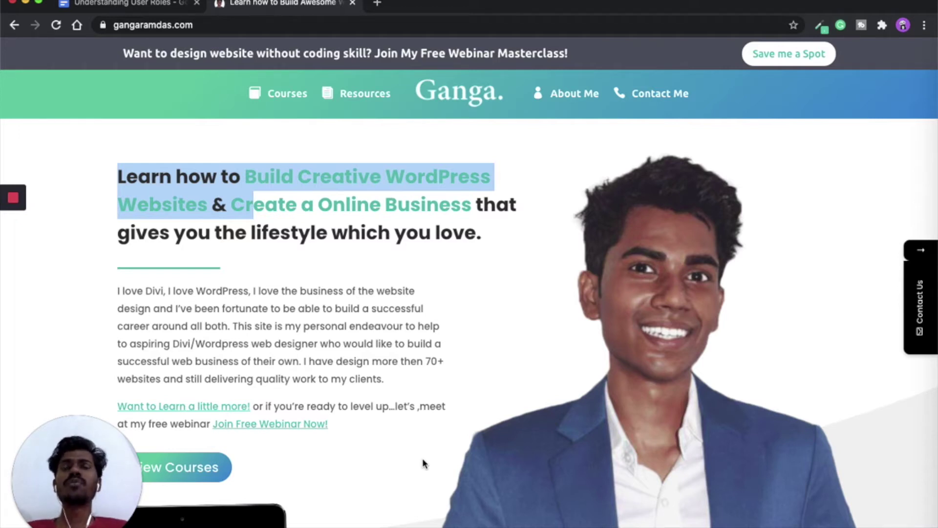
{"action": "left_click", "coordinate": [395, 401]}
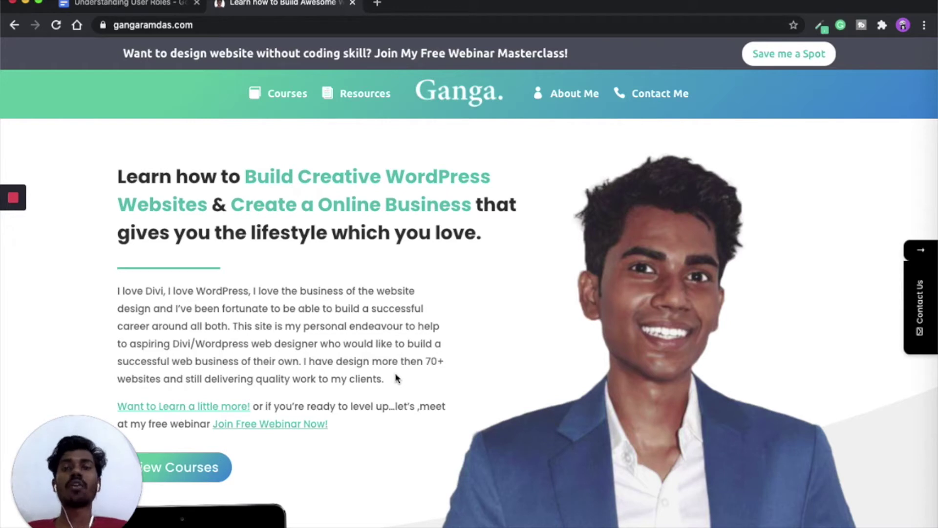
Open the site's WordPress admin dashboard and go to the form for adding a new user.
{"action": "left_click", "coordinate": [269, 28]}
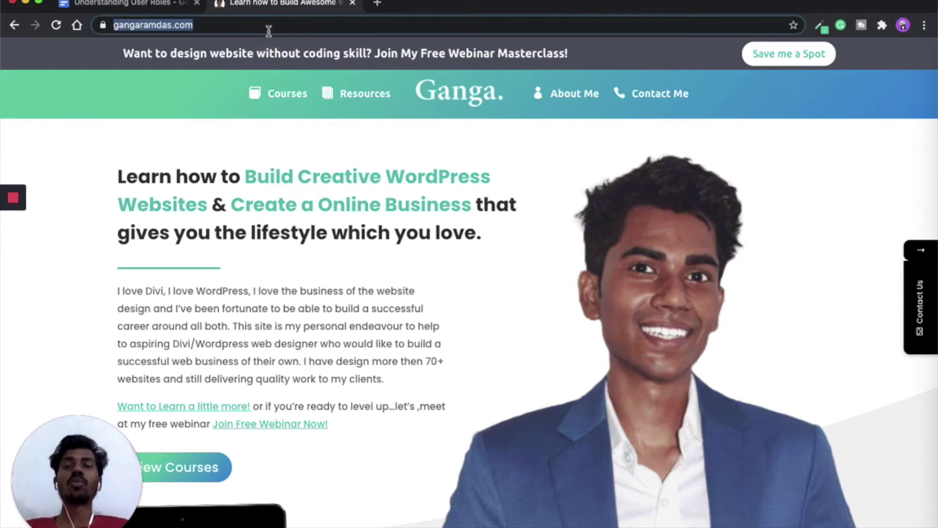
{"action": "left_click", "coordinate": [269, 31]}
{"action": "type", "text": "/wp"}
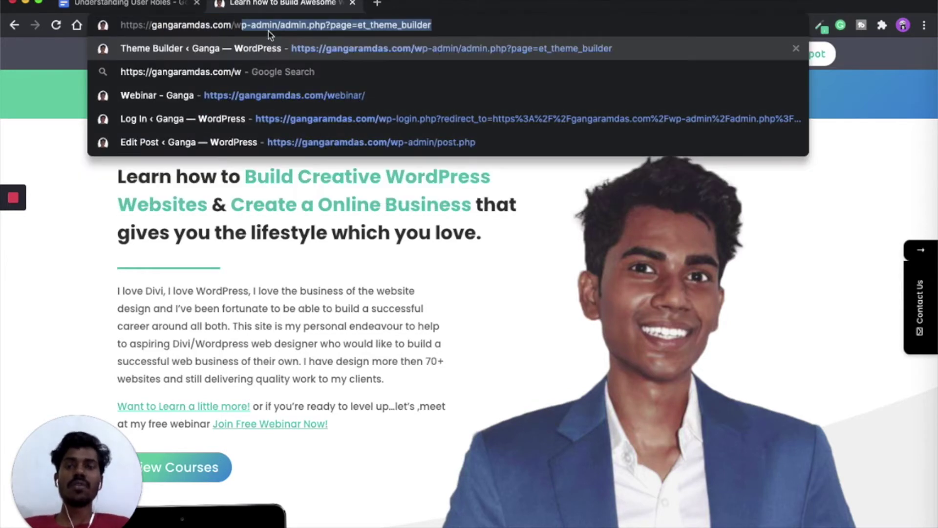
{"action": "key", "text": "Return"}
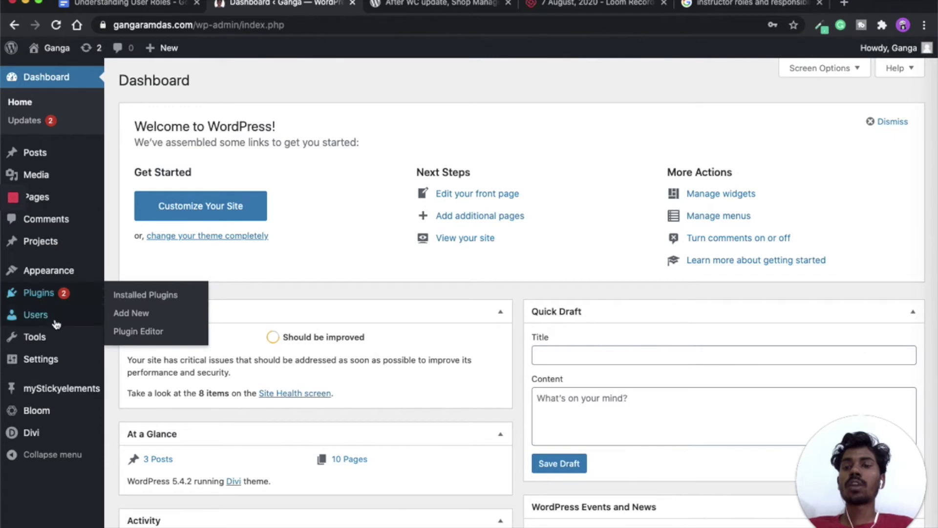
{"action": "mouse_move", "coordinate": [47, 318]}
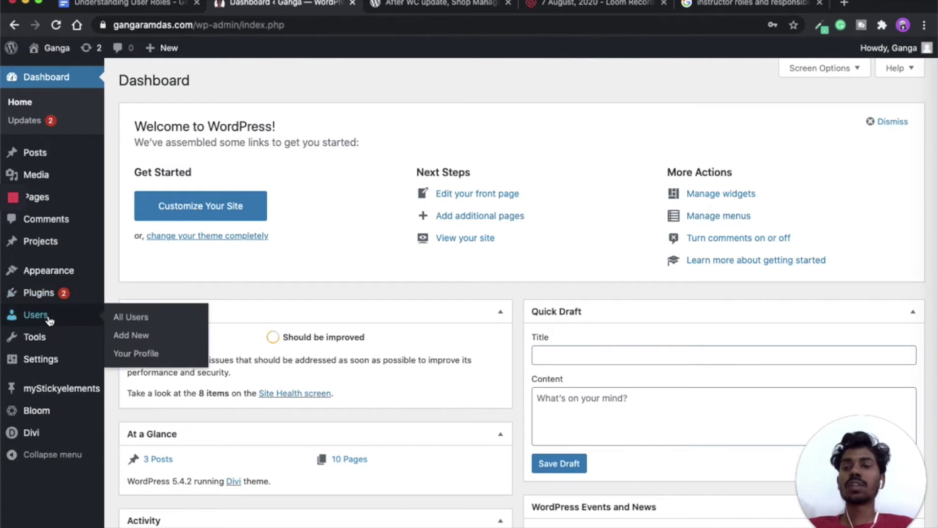
{"action": "left_click", "coordinate": [141, 341]}
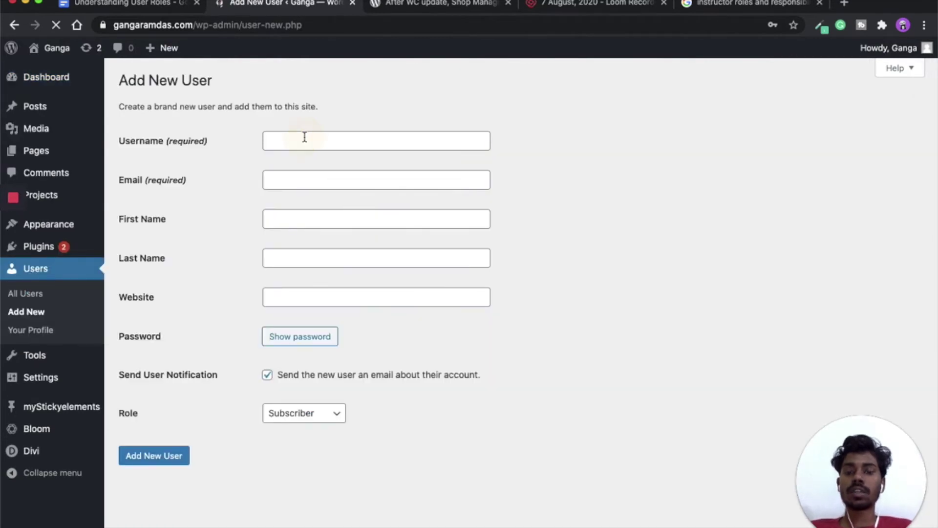
Enter the new user's username and fill in the email address from the saved suggestions.
{"action": "left_click", "coordinate": [303, 139]}
{"action": "type", "text": "Ganga learb"}
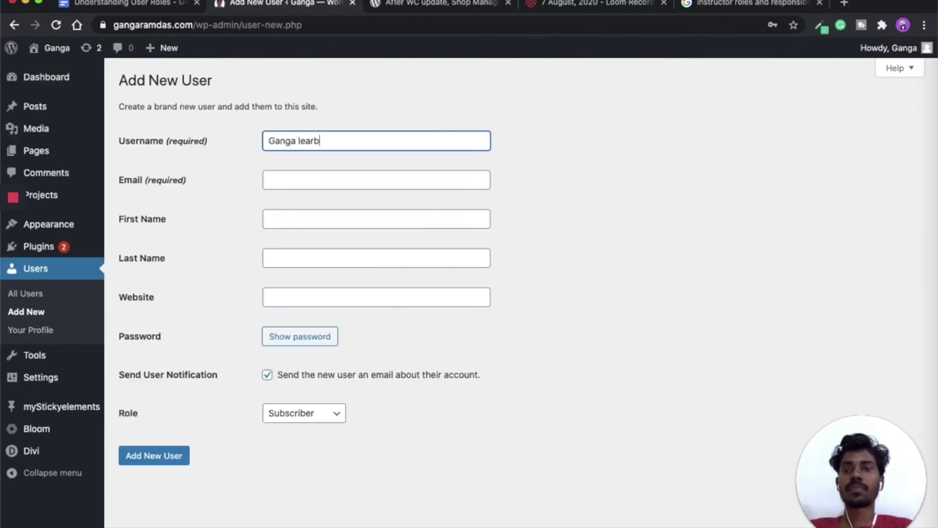
{"action": "key", "text": "BackSpace"}
{"action": "type", "text": "n"}
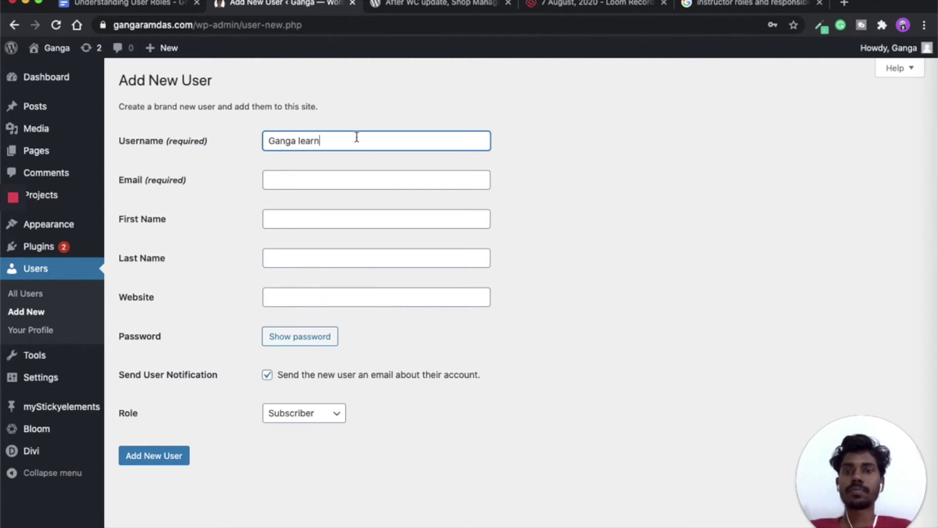
{"action": "left_click", "coordinate": [349, 177]}
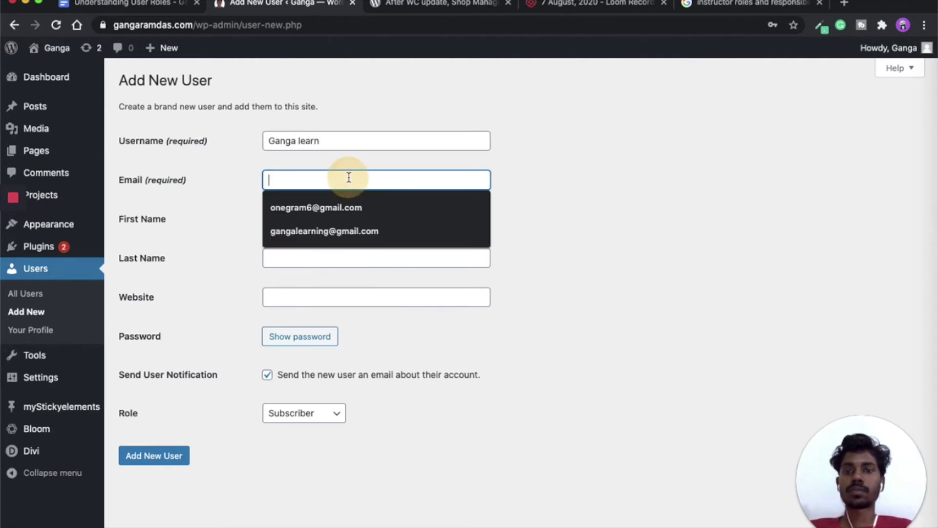
{"action": "left_click", "coordinate": [352, 233]}
Fill in the new user's first and last name, leave the website blank, and reveal the generated account password.
{"action": "left_click", "coordinate": [332, 223]}
{"action": "type", "text": "Ganga"}
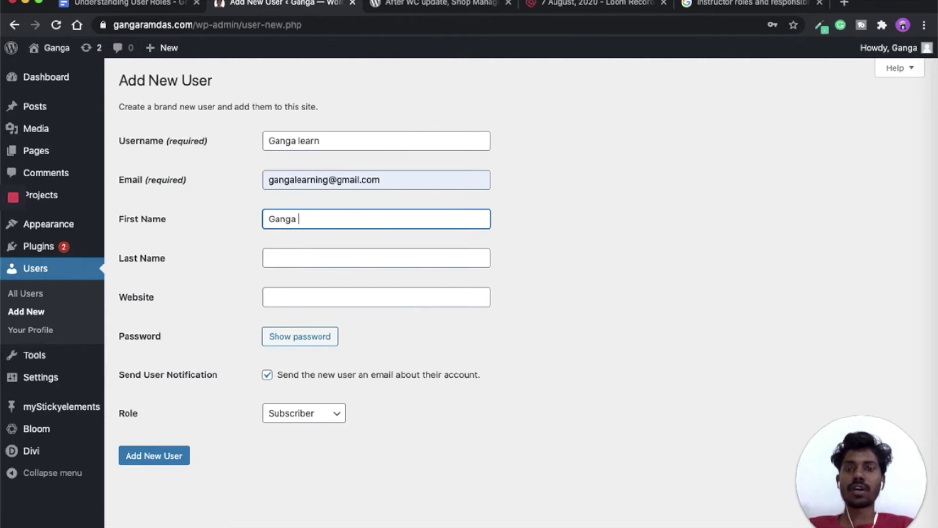
{"action": "key", "text": "Tab"}
{"action": "type", "text": "r"}
{"action": "key", "text": "BackSpace"}
{"action": "type", "text": "r"}
{"action": "left_click", "coordinate": [318, 302]}
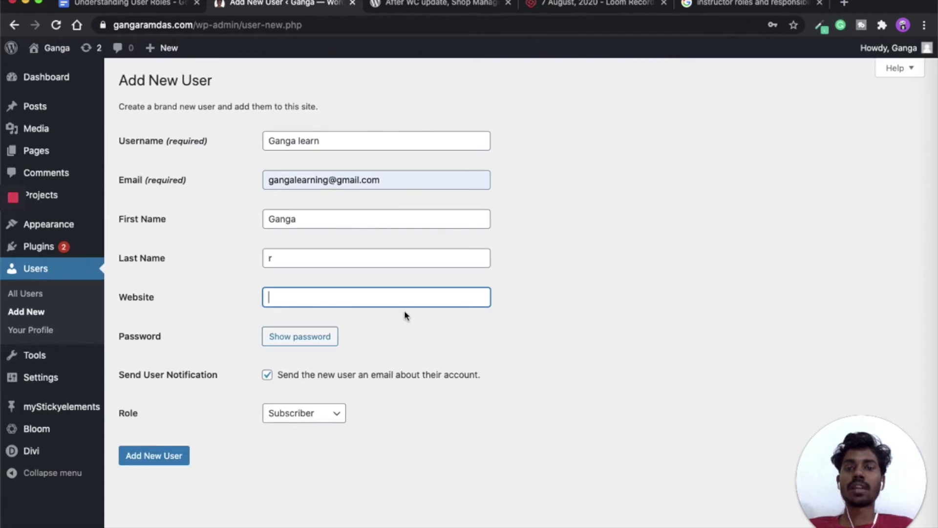
{"action": "left_click", "coordinate": [311, 343]}
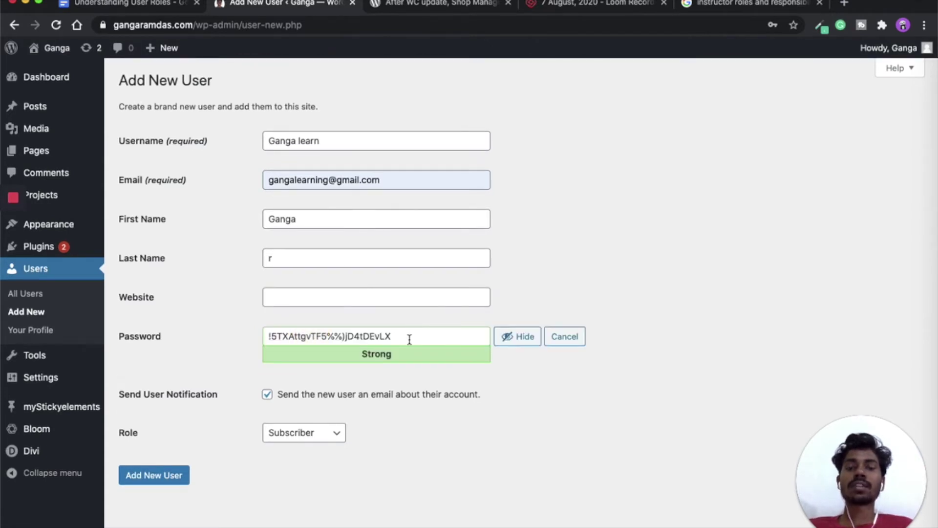
{"action": "left_click", "coordinate": [556, 404]}
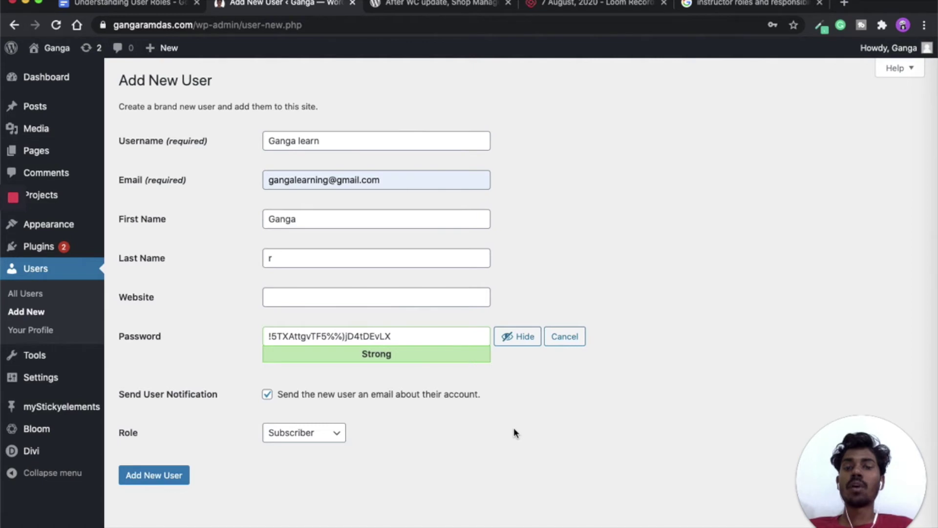
Assign the Editor role to the new user and submit the account.
{"action": "left_click", "coordinate": [339, 442]}
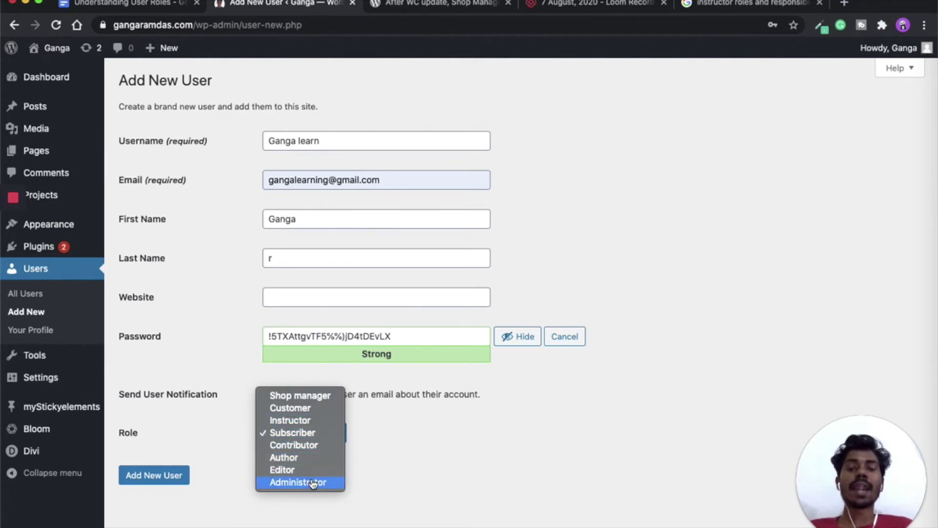
{"action": "left_click", "coordinate": [444, 479]}
{"action": "left_click", "coordinate": [327, 437]}
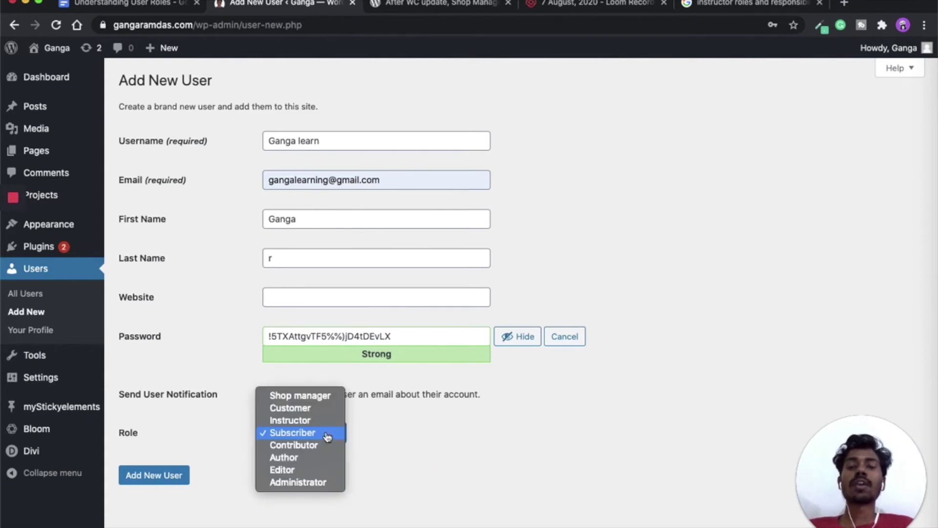
{"action": "left_click", "coordinate": [320, 471]}
{"action": "left_click", "coordinate": [164, 483]}
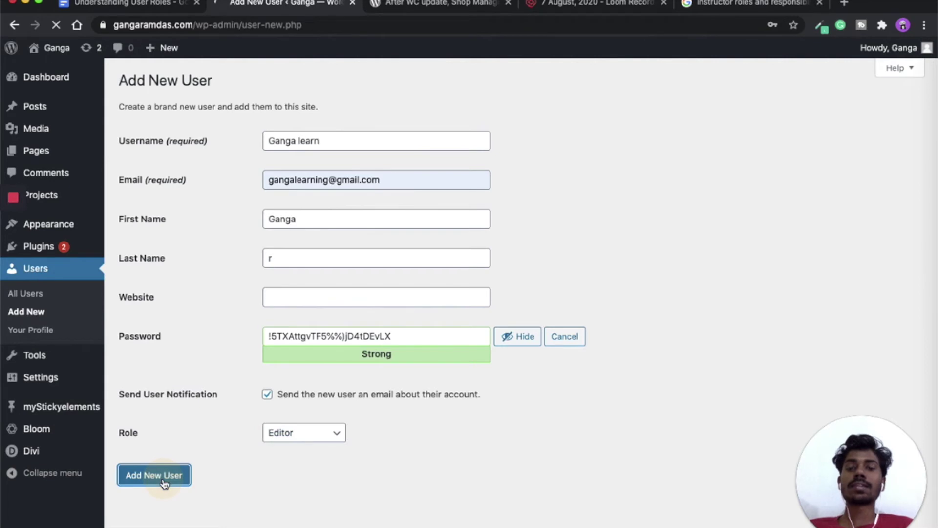
Open the Divi Role Editor at the Administrator permissions and decline saving the new user's password in the browser.
{"action": "left_click", "coordinate": [32, 451]}
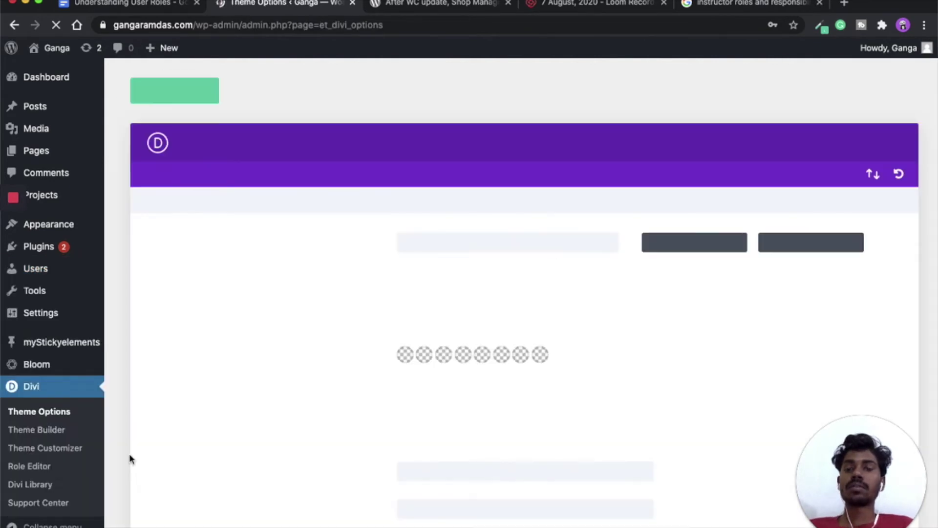
{"action": "left_click", "coordinate": [36, 468]}
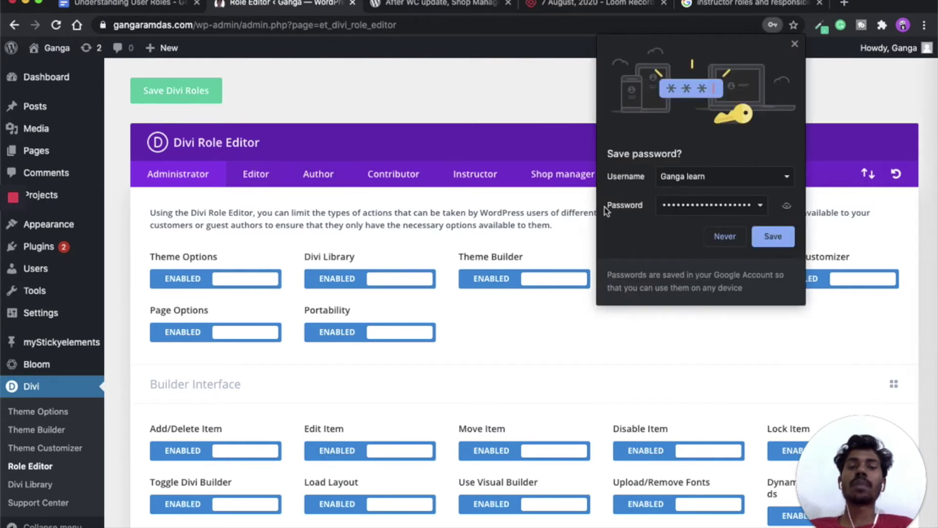
{"action": "left_click", "coordinate": [725, 236]}
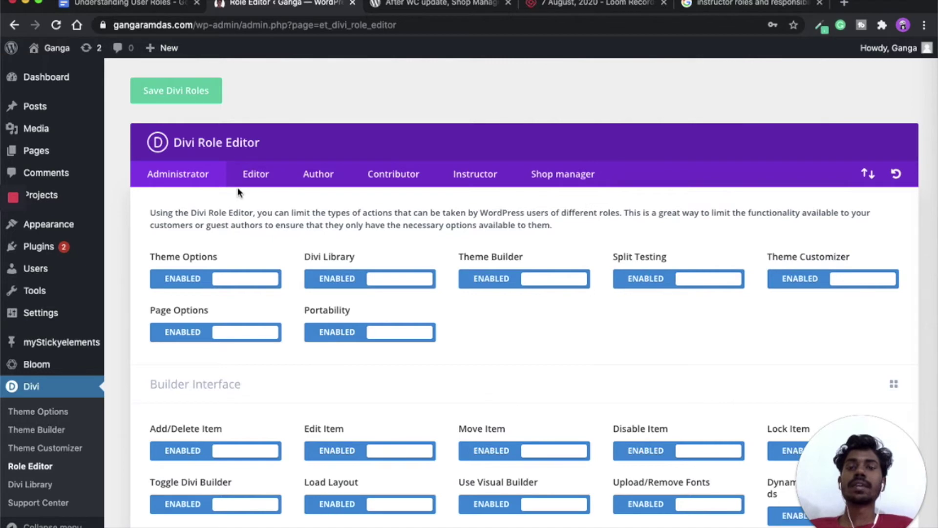
{"action": "left_click", "coordinate": [185, 184]}
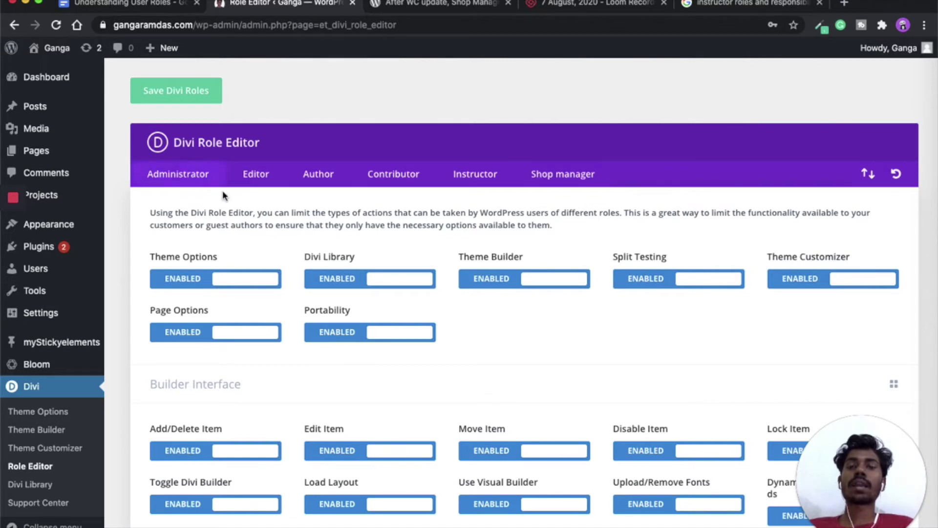
For the Editor role, disable Divi Library, Split Testing, Page Options and Portability.
{"action": "left_click", "coordinate": [256, 175]}
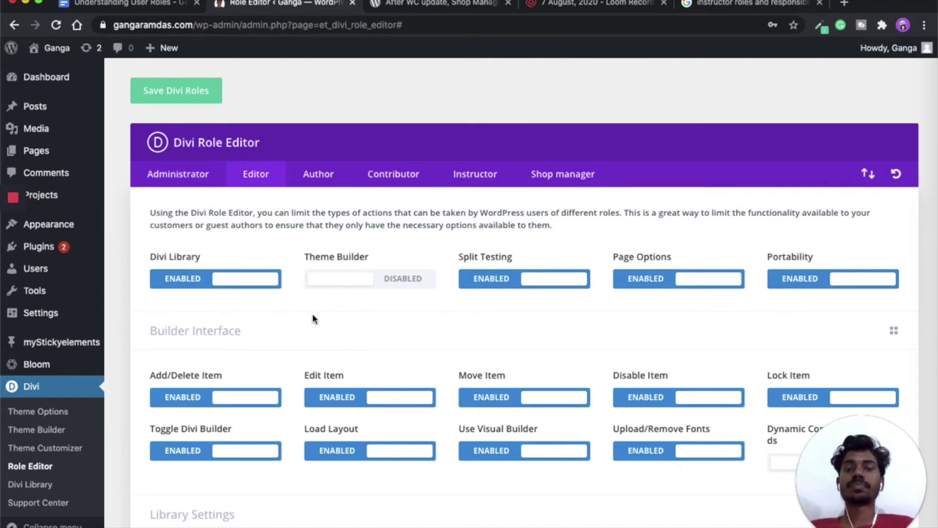
{"action": "scroll", "coordinate": [312, 318], "scroll_direction": "down", "scroll_amount": 6}
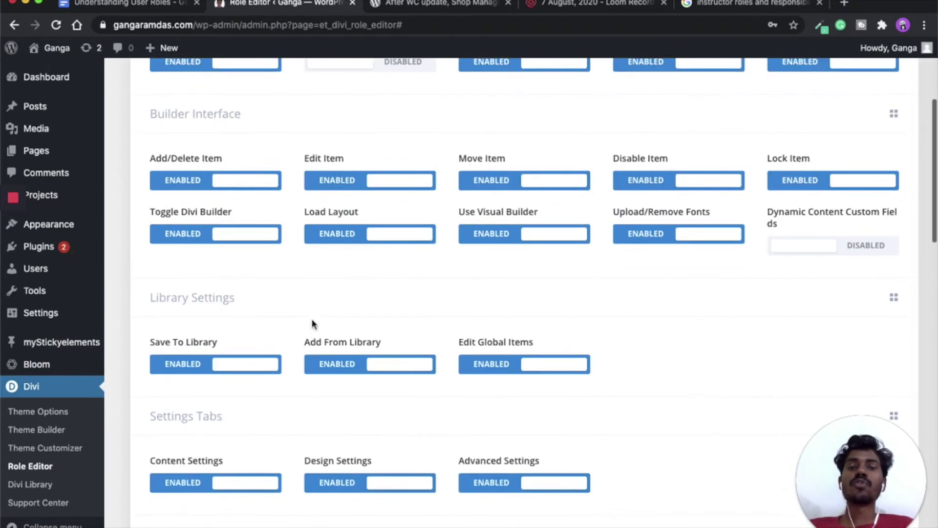
{"action": "scroll", "coordinate": [312, 324], "scroll_direction": "down", "scroll_amount": 20}
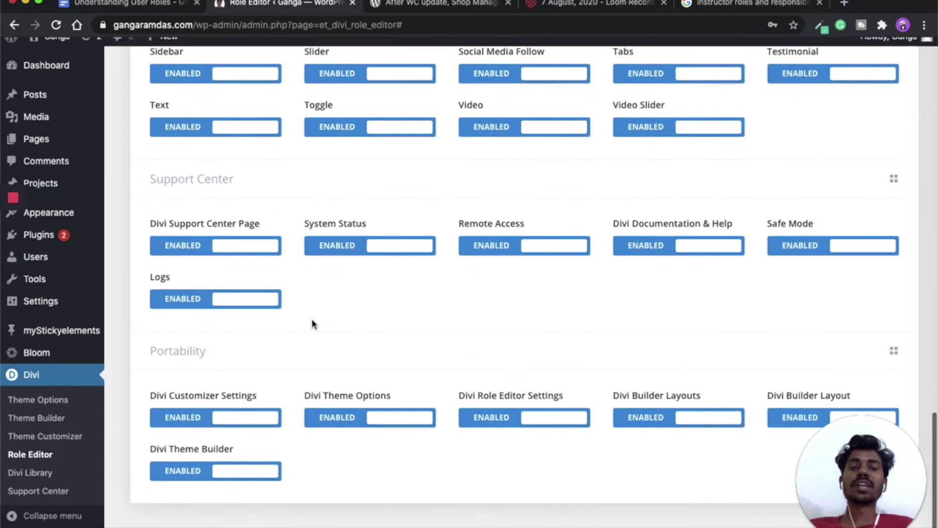
{"action": "scroll", "coordinate": [312, 318], "scroll_direction": "up", "scroll_amount": 20}
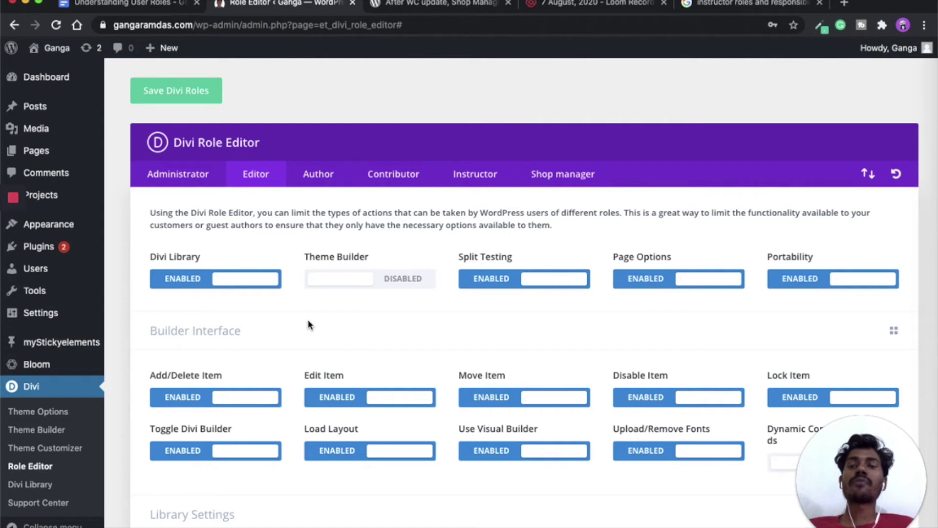
{"action": "left_click", "coordinate": [182, 290]}
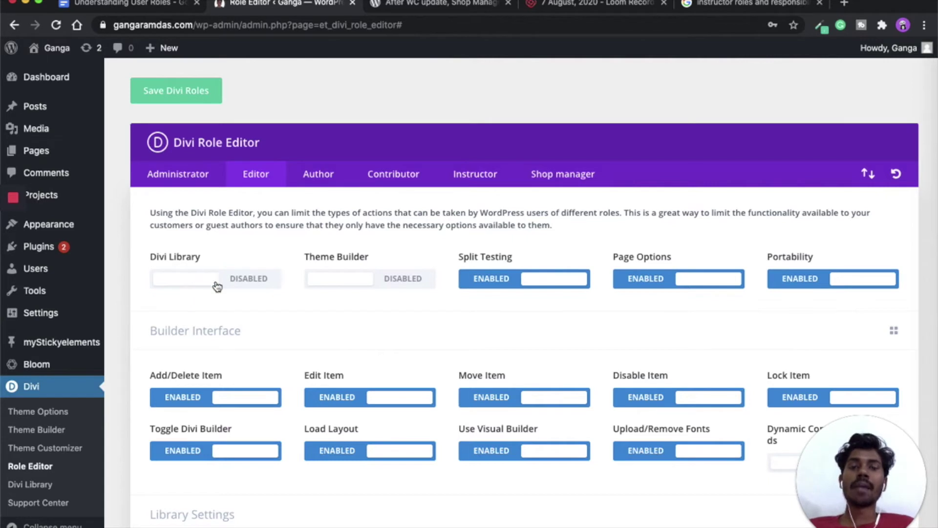
{"action": "left_click", "coordinate": [498, 289]}
{"action": "left_click", "coordinate": [632, 285]}
{"action": "left_click", "coordinate": [806, 284]}
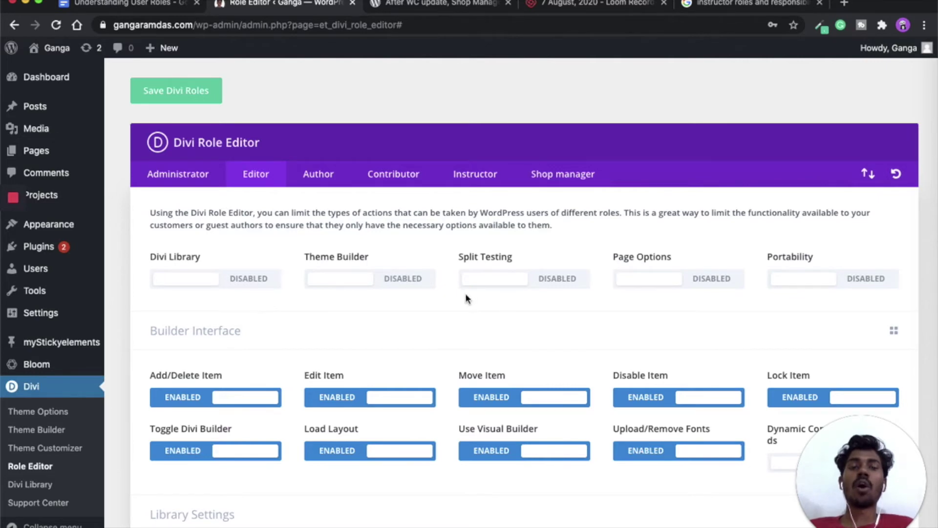
Disable Add/Delete Item, Move Item, Disable Item and Lock Item in the Editor role's Builder Interface permissions.
{"action": "scroll", "coordinate": [465, 297], "scroll_direction": "down", "scroll_amount": 2}
{"action": "scroll", "coordinate": [466, 298], "scroll_direction": "down", "scroll_amount": 2}
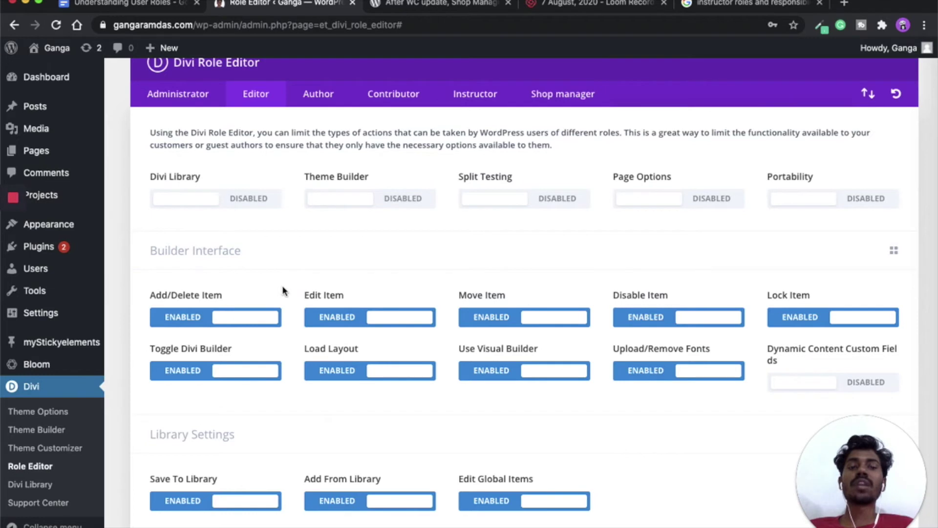
{"action": "left_click", "coordinate": [182, 321]}
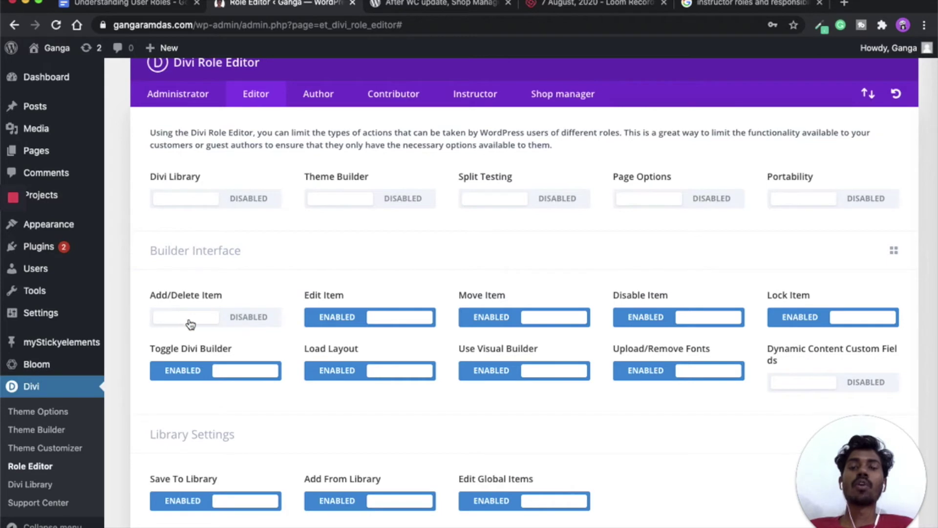
{"action": "left_click", "coordinate": [479, 322]}
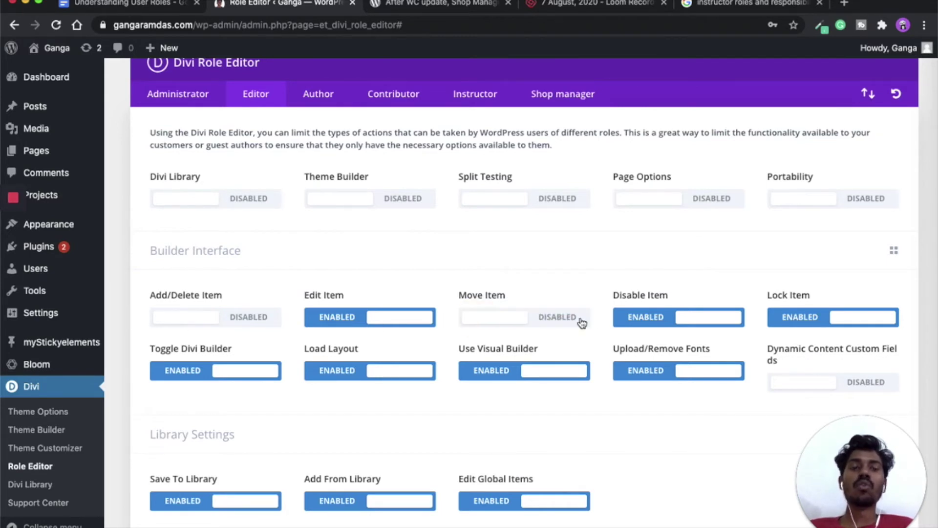
{"action": "left_click", "coordinate": [636, 322]}
{"action": "left_click", "coordinate": [793, 321]}
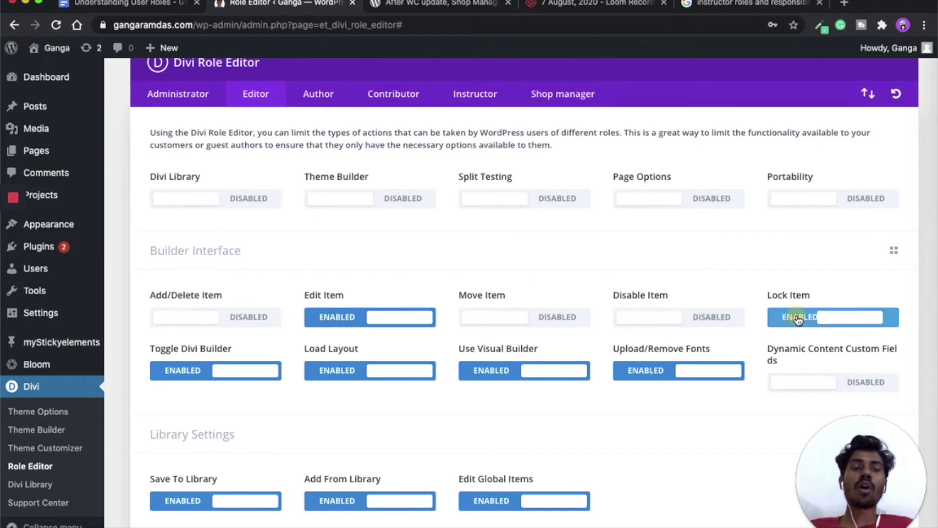
Disable the Editor's Upload/Remove Fonts and Load Layout permissions, along with Save To Library, Add From Library and Edit Global Items.
{"action": "left_click", "coordinate": [626, 375]}
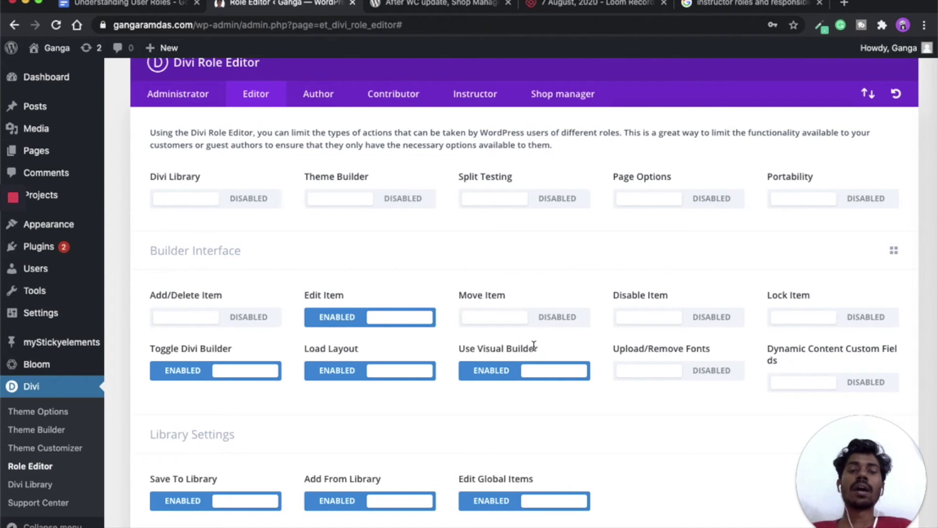
{"action": "left_click", "coordinate": [336, 379]}
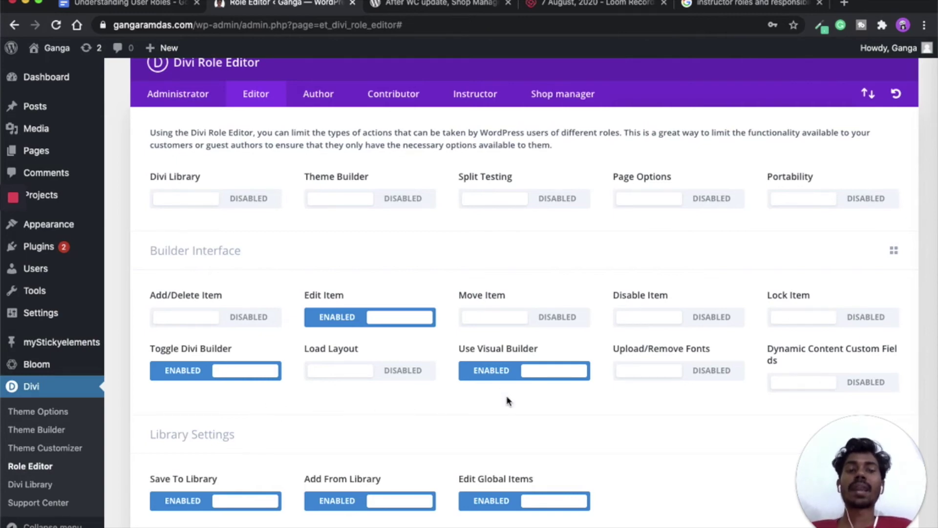
{"action": "scroll", "coordinate": [508, 400], "scroll_direction": "down", "scroll_amount": 3}
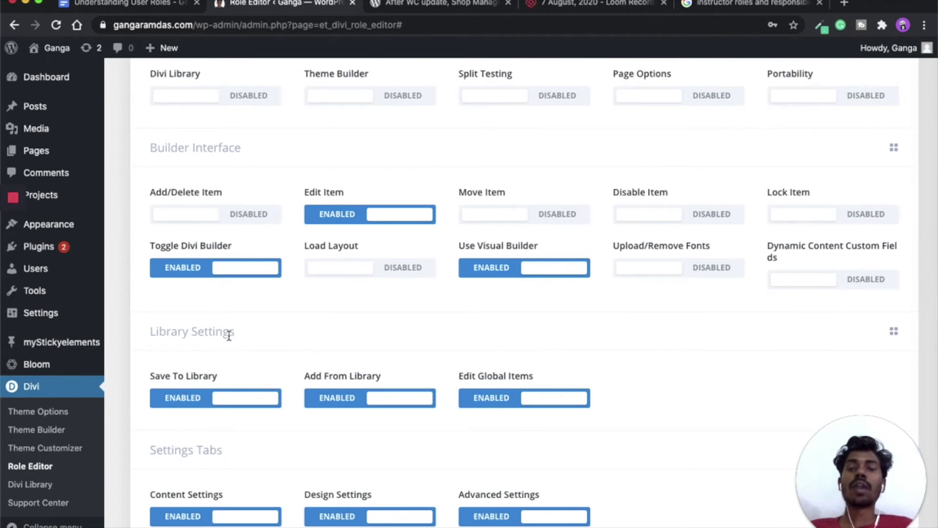
{"action": "scroll", "coordinate": [249, 352], "scroll_direction": "down", "scroll_amount": 2}
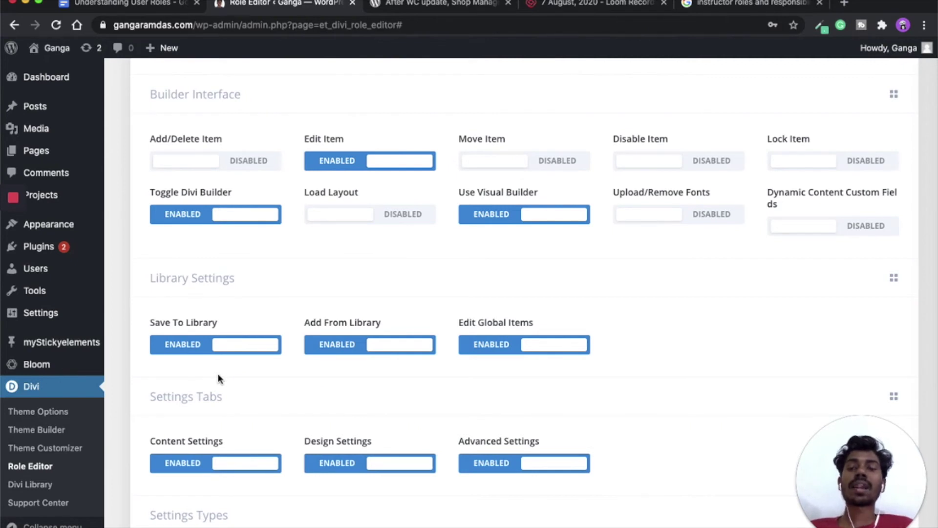
{"action": "left_click", "coordinate": [181, 360]}
{"action": "left_click", "coordinate": [339, 346]}
{"action": "left_click", "coordinate": [478, 346]}
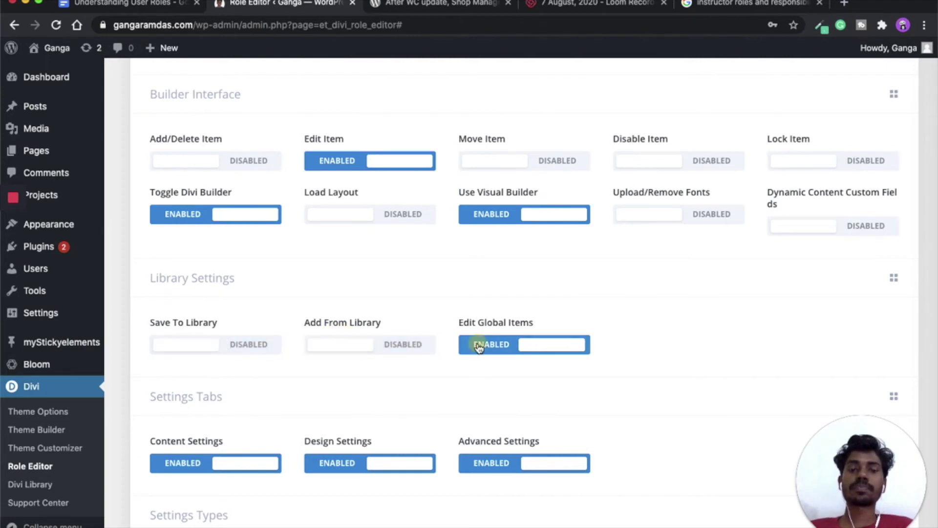
Disable Advanced Settings and Design Settings in the Editor role's Settings Tabs permissions.
{"action": "scroll", "coordinate": [503, 381], "scroll_direction": "down", "scroll_amount": 3}
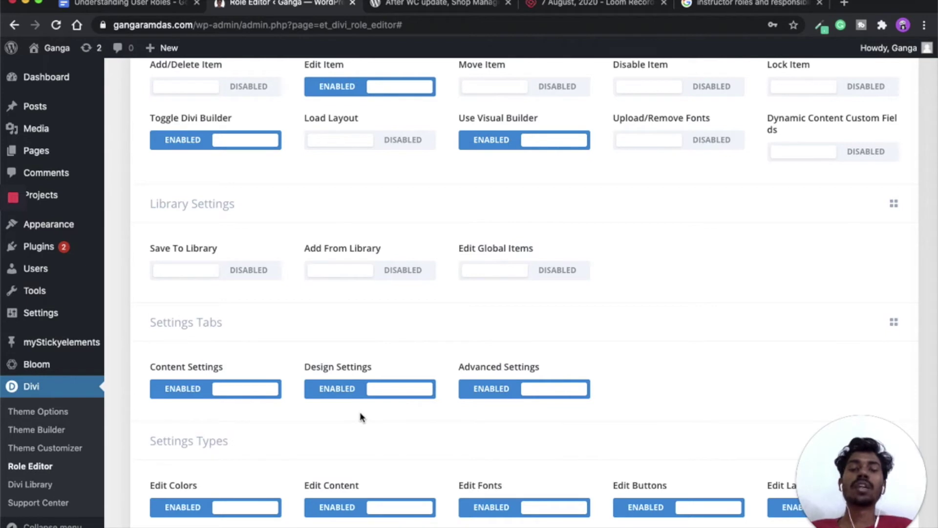
{"action": "left_click", "coordinate": [488, 391]}
{"action": "left_click", "coordinate": [336, 393]}
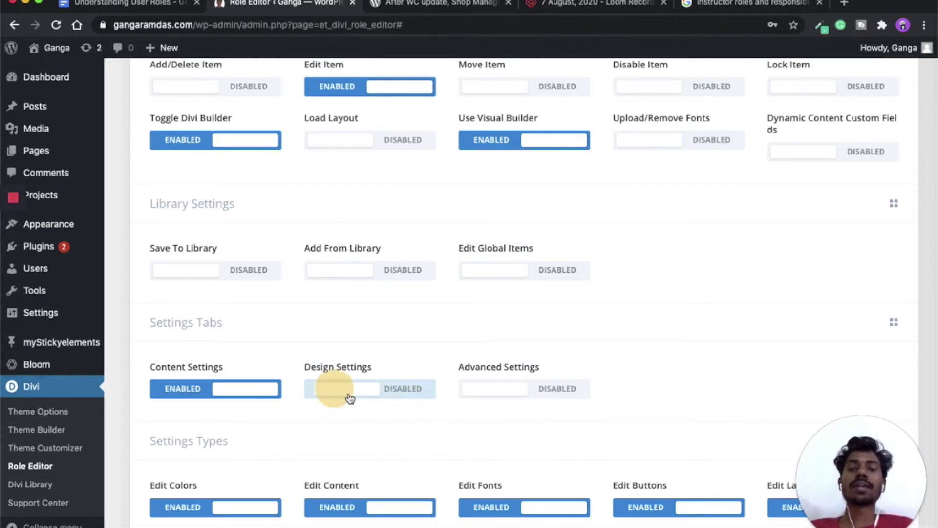
Disable Edit Colors, Edit Fonts, Edit Buttons, Edit Layout and Edit Borders in the Editor role's Settings Types permissions.
{"action": "scroll", "coordinate": [375, 408], "scroll_direction": "down", "scroll_amount": 5}
{"action": "scroll", "coordinate": [465, 474], "scroll_direction": "down", "scroll_amount": 1}
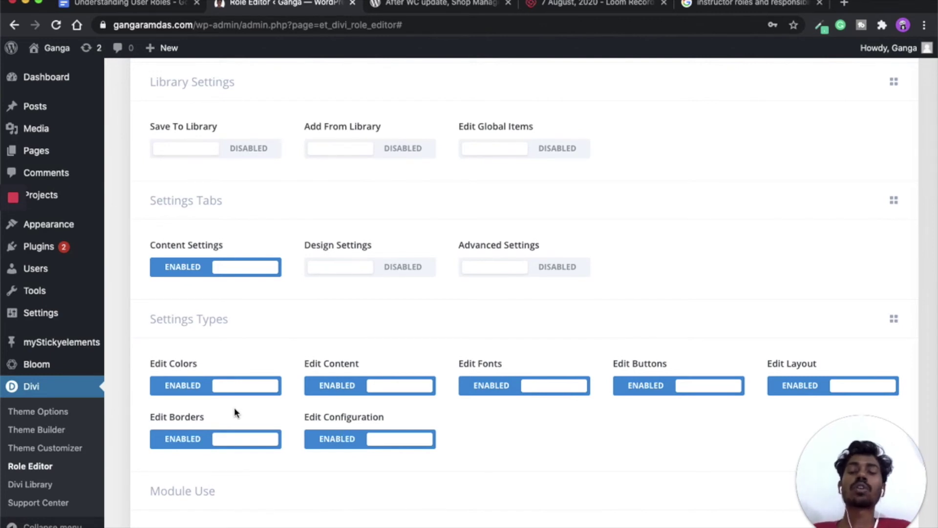
{"action": "left_click", "coordinate": [183, 393]}
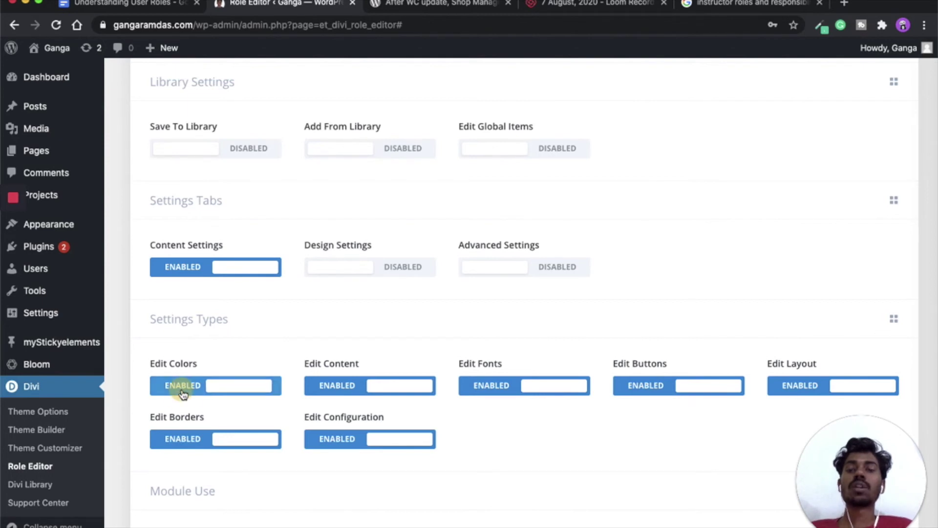
{"action": "left_click", "coordinate": [481, 392]}
{"action": "left_click", "coordinate": [648, 388]}
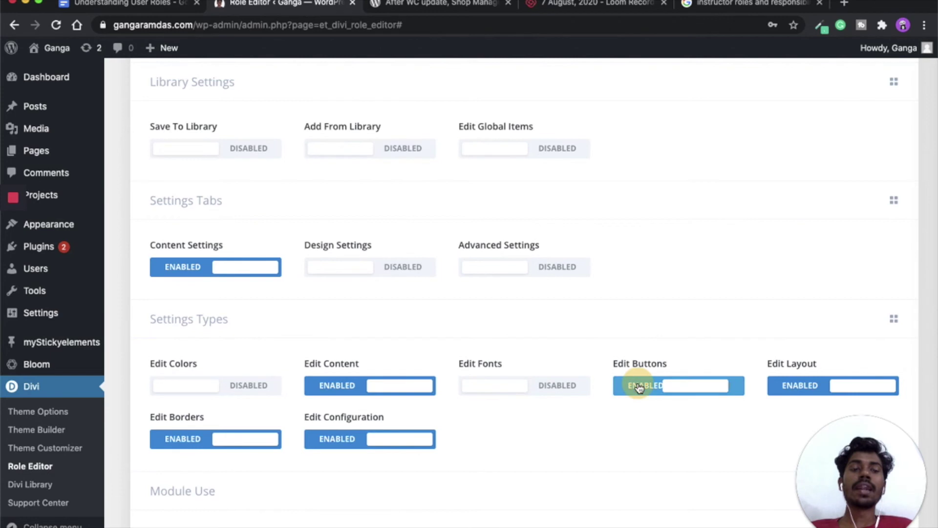
{"action": "left_click", "coordinate": [784, 386]}
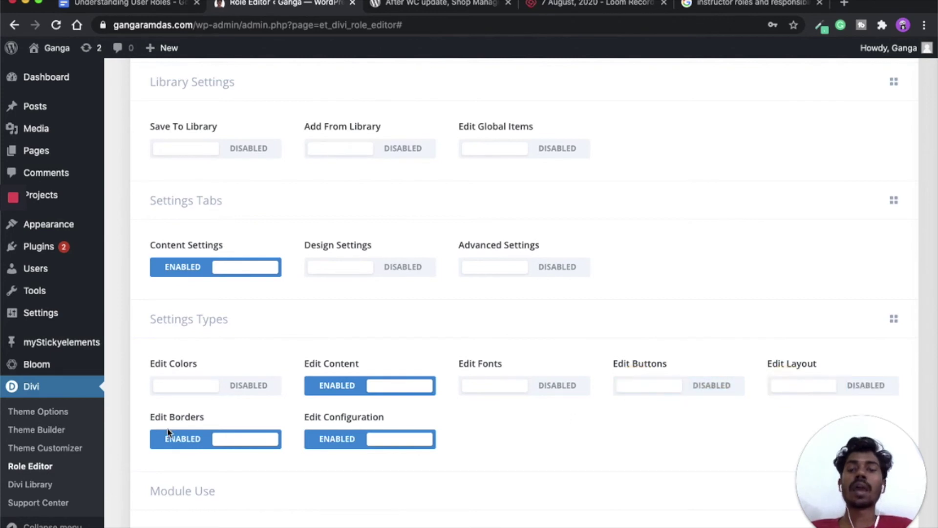
{"action": "left_click", "coordinate": [166, 445]}
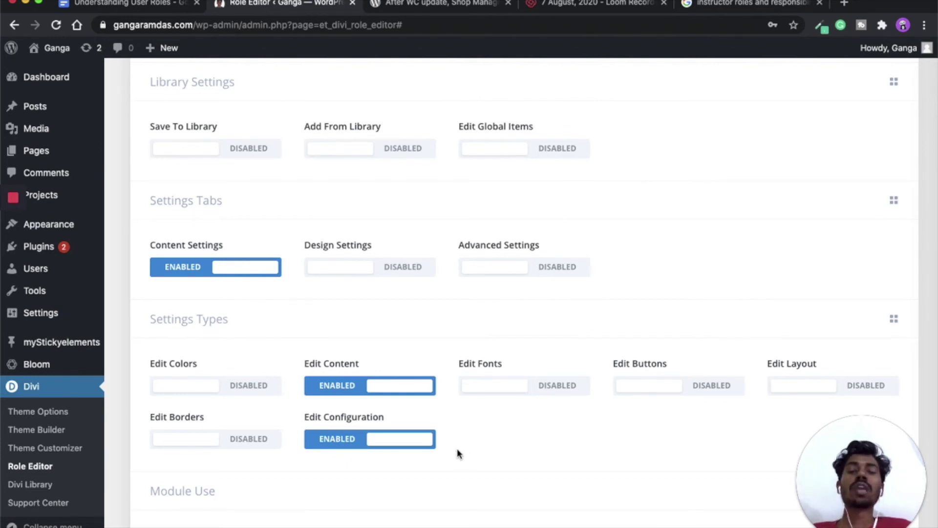
Review the Editor role's Module Use permissions and compare them with the Builder Interface permissions already set.
{"action": "scroll", "coordinate": [457, 453], "scroll_direction": "down", "scroll_amount": 3}
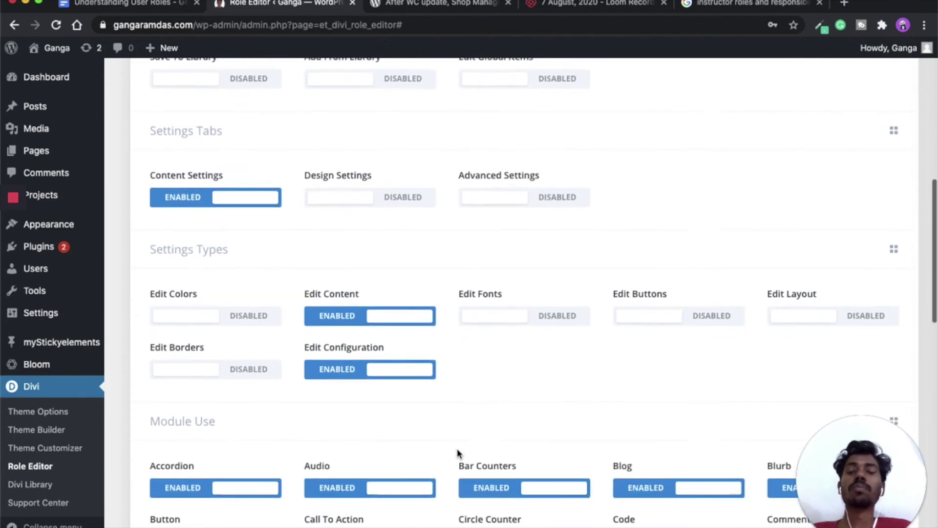
{"action": "scroll", "coordinate": [415, 465], "scroll_direction": "down", "scroll_amount": 2}
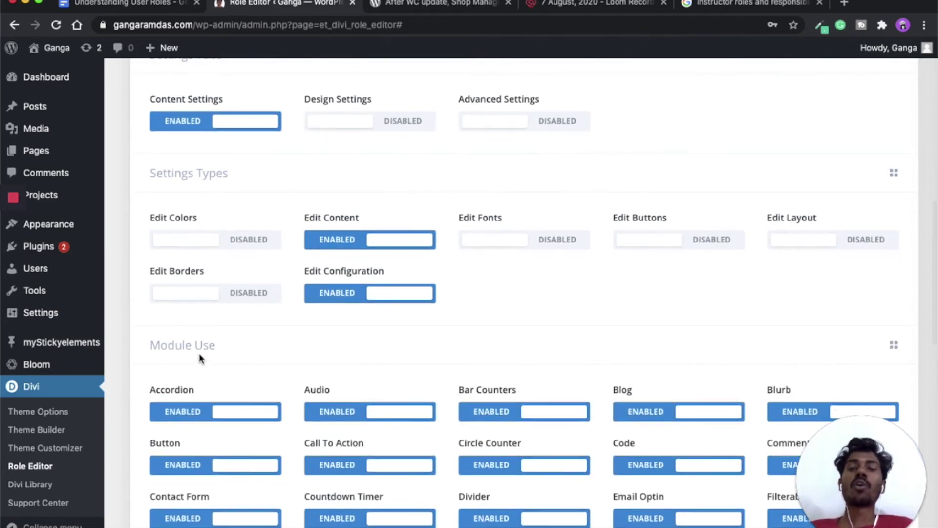
{"action": "scroll", "coordinate": [279, 353], "scroll_direction": "down", "scroll_amount": 2}
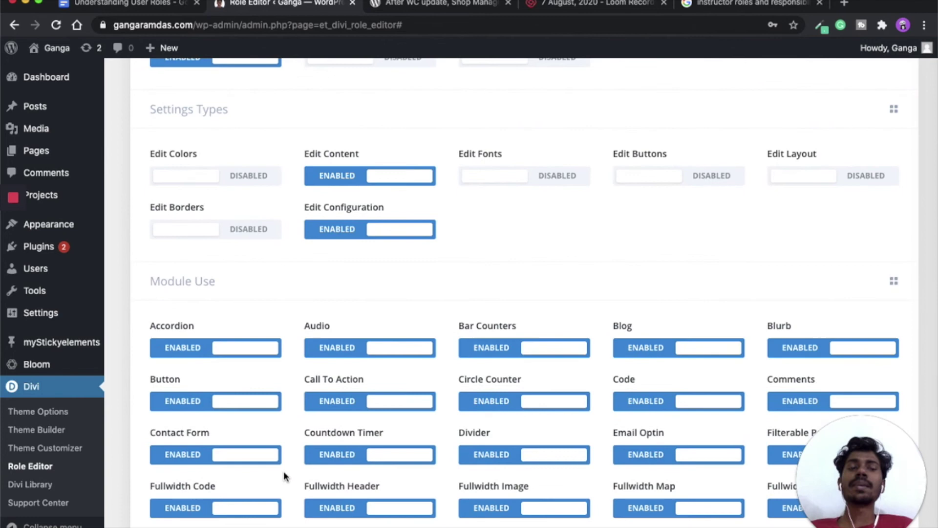
{"action": "scroll", "coordinate": [286, 474], "scroll_direction": "down", "scroll_amount": 3}
{"action": "scroll", "coordinate": [286, 475], "scroll_direction": "down", "scroll_amount": 1}
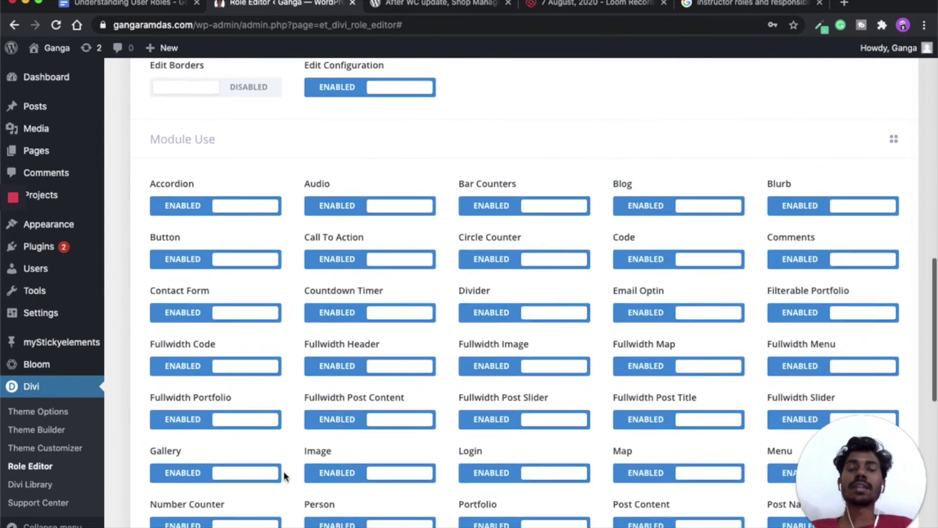
{"action": "scroll", "coordinate": [286, 476], "scroll_direction": "up", "scroll_amount": 4}
{"action": "scroll", "coordinate": [286, 476], "scroll_direction": "down", "scroll_amount": 1}
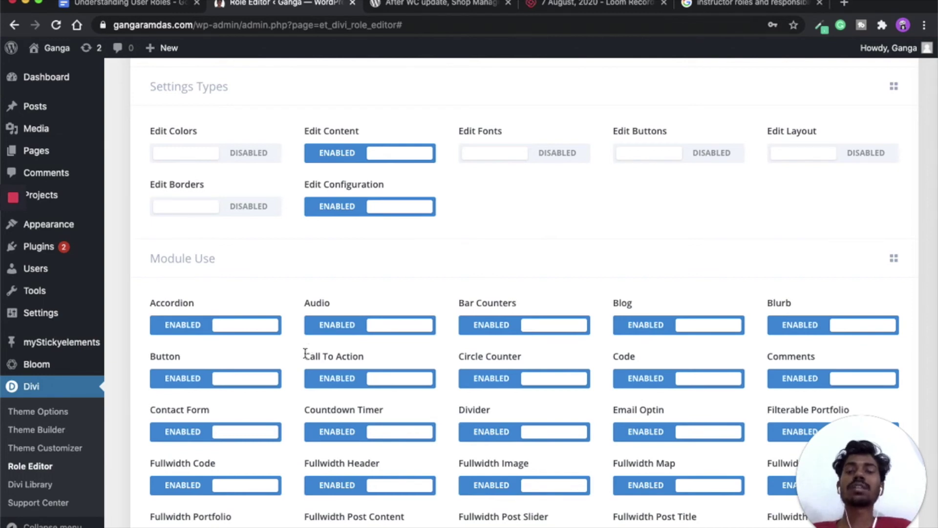
{"action": "scroll", "coordinate": [299, 371], "scroll_direction": "down", "scroll_amount": 2}
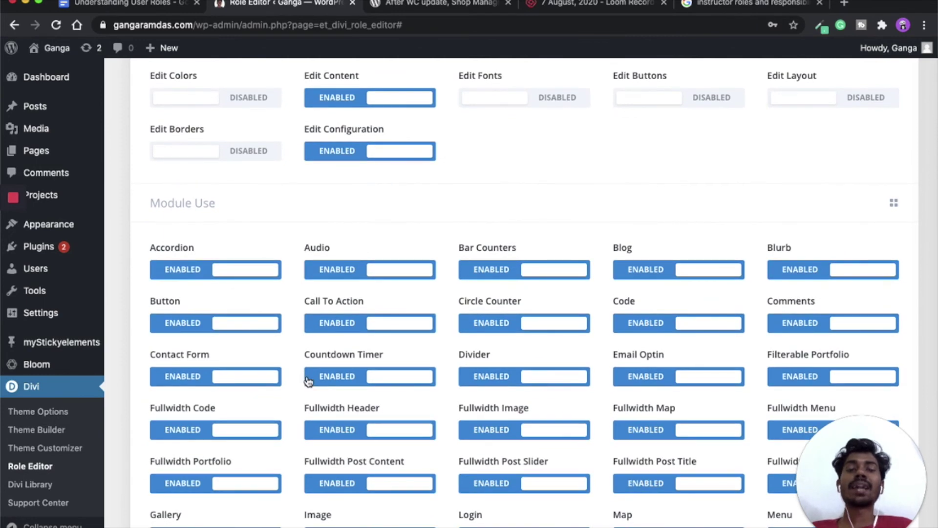
{"action": "scroll", "coordinate": [308, 381], "scroll_direction": "up", "scroll_amount": 1}
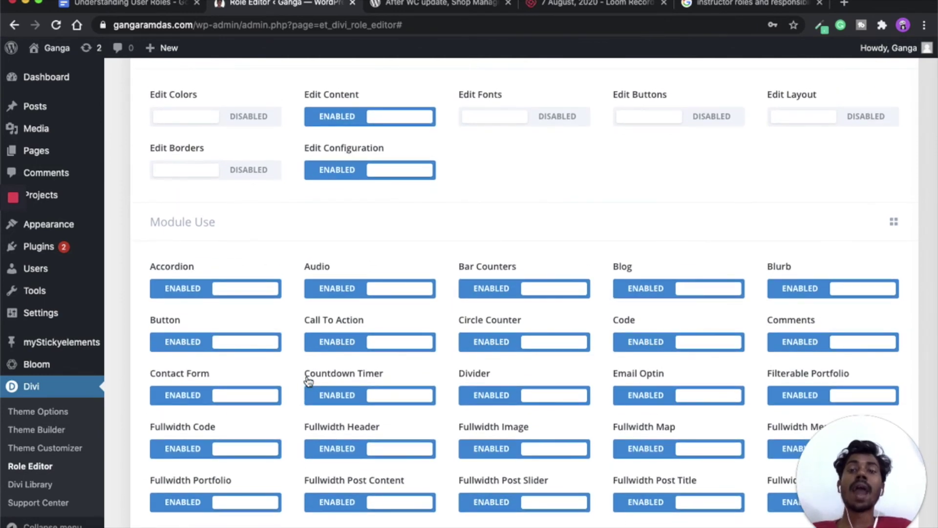
{"action": "scroll", "coordinate": [308, 381], "scroll_direction": "up", "scroll_amount": 15}
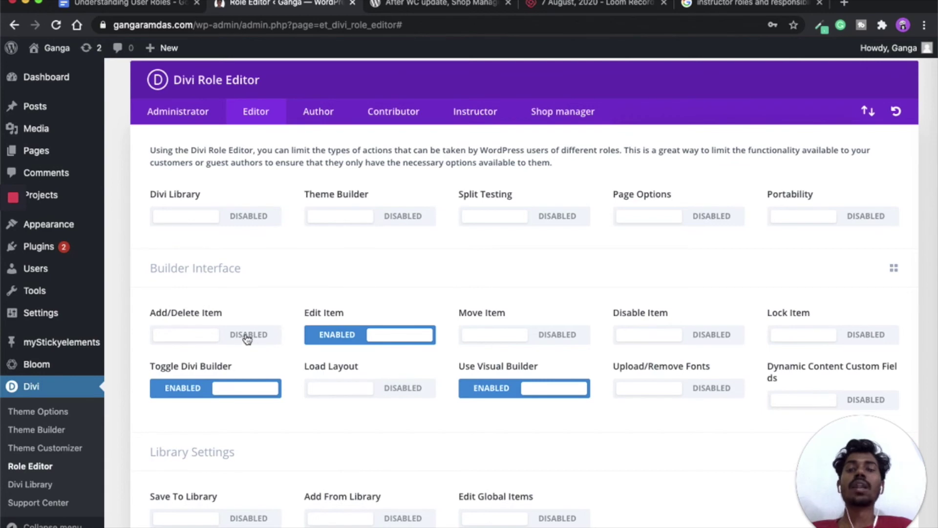
{"action": "scroll", "coordinate": [256, 347], "scroll_direction": "down", "scroll_amount": 12}
{"action": "scroll", "coordinate": [268, 432], "scroll_direction": "down", "scroll_amount": 9}
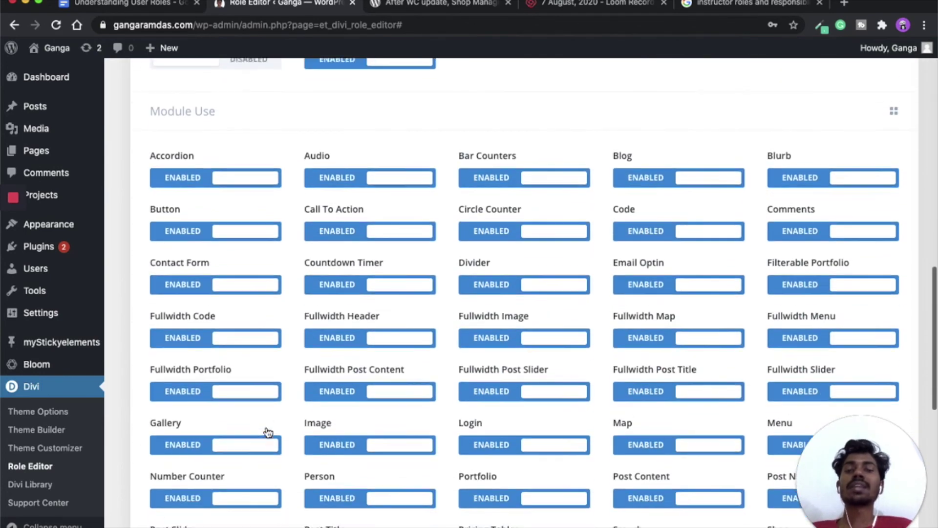
Disable every Support Center permission for the Editor: Divi Support Center Page, System Status, Remote Access, Divi Documentation & Help, Safe Mode and Logs.
{"action": "scroll", "coordinate": [266, 430], "scroll_direction": "down", "scroll_amount": 2}
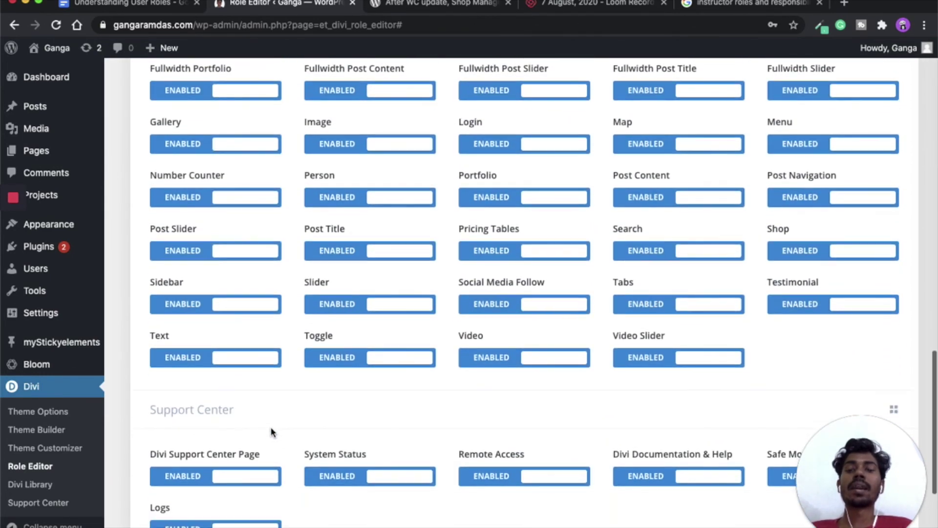
{"action": "scroll", "coordinate": [292, 430], "scroll_direction": "down", "scroll_amount": 2}
{"action": "left_click", "coordinate": [189, 436]}
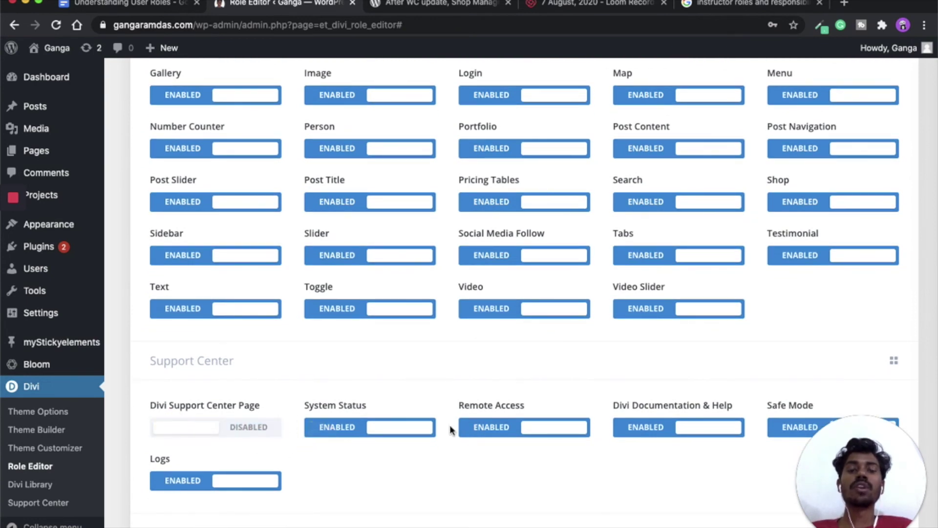
{"action": "left_click", "coordinate": [334, 426]}
{"action": "left_click", "coordinate": [497, 427]}
{"action": "left_click", "coordinate": [642, 427]}
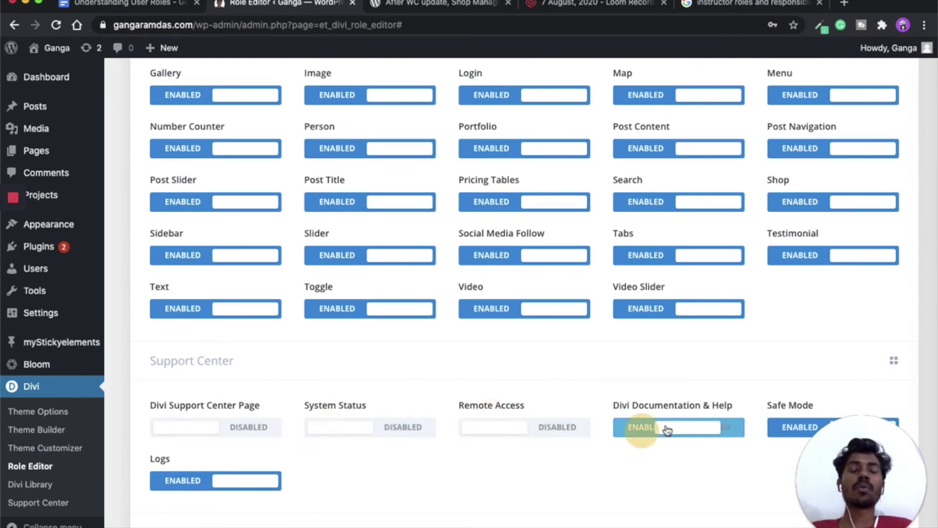
{"action": "scroll", "coordinate": [698, 420], "scroll_direction": "down", "scroll_amount": 2}
{"action": "left_click", "coordinate": [779, 353]}
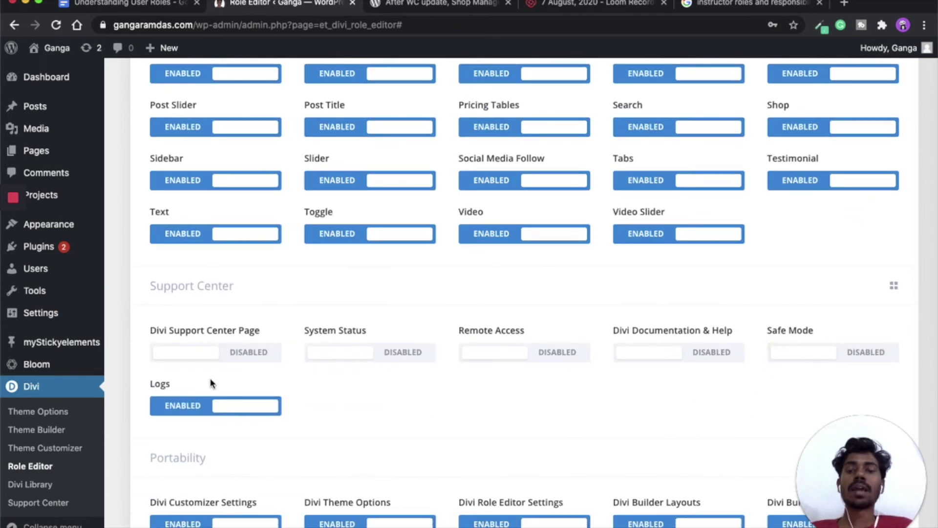
{"action": "left_click", "coordinate": [186, 405]}
Disable all Portability permissions for the Editor role, from Divi Customizer Settings through Divi Theme Builder, and save the Divi roles.
{"action": "scroll", "coordinate": [311, 408], "scroll_direction": "down", "scroll_amount": 3}
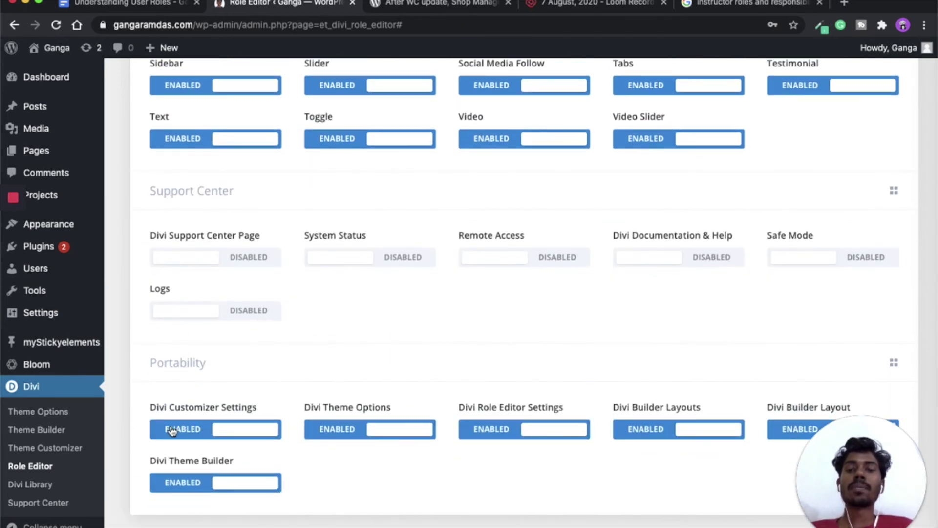
{"action": "left_click", "coordinate": [172, 430]}
{"action": "left_click", "coordinate": [357, 432]}
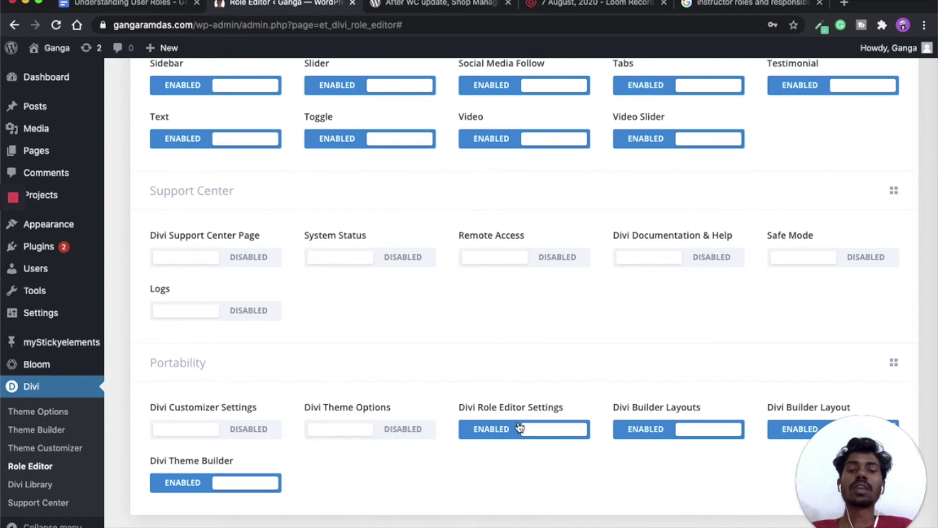
{"action": "left_click", "coordinate": [486, 432]}
{"action": "left_click", "coordinate": [643, 435]}
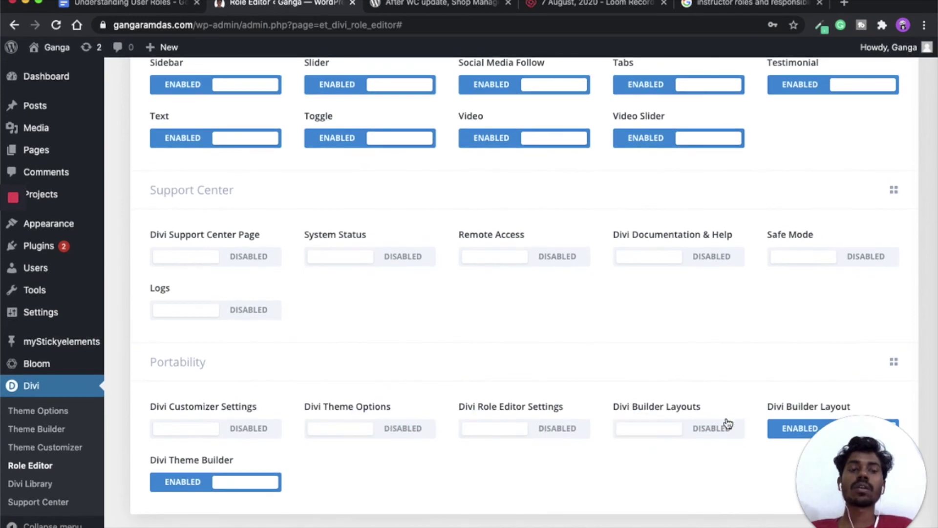
{"action": "left_click", "coordinate": [783, 431]}
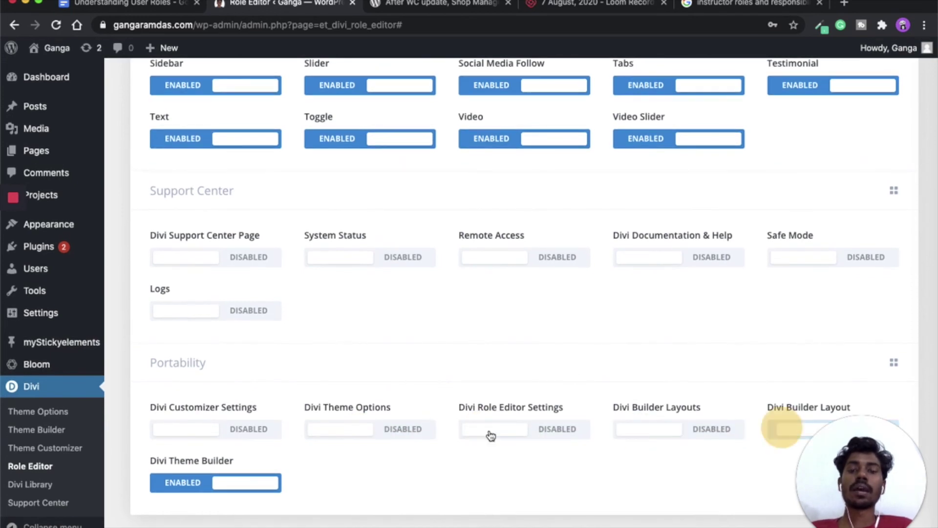
{"action": "left_click", "coordinate": [172, 483]}
{"action": "scroll", "coordinate": [479, 325], "scroll_direction": "up", "scroll_amount": 15}
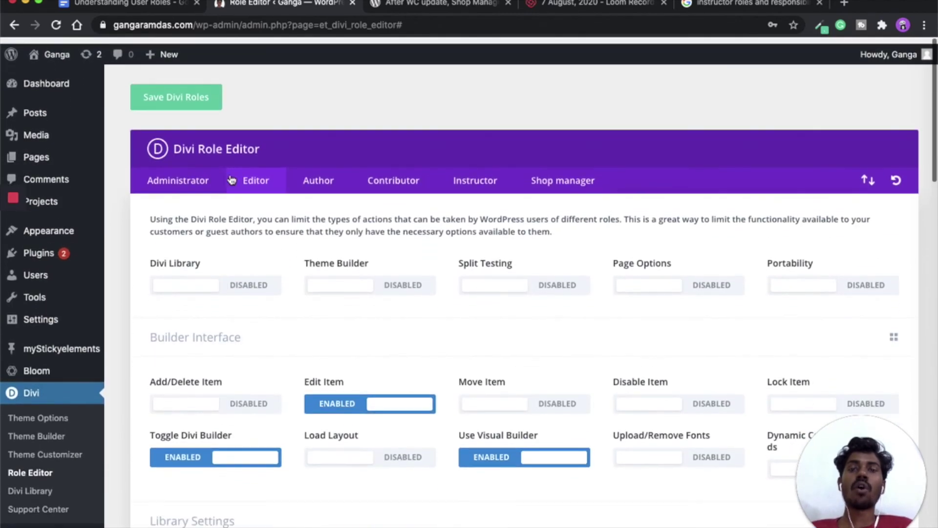
{"action": "left_click", "coordinate": [179, 95]}
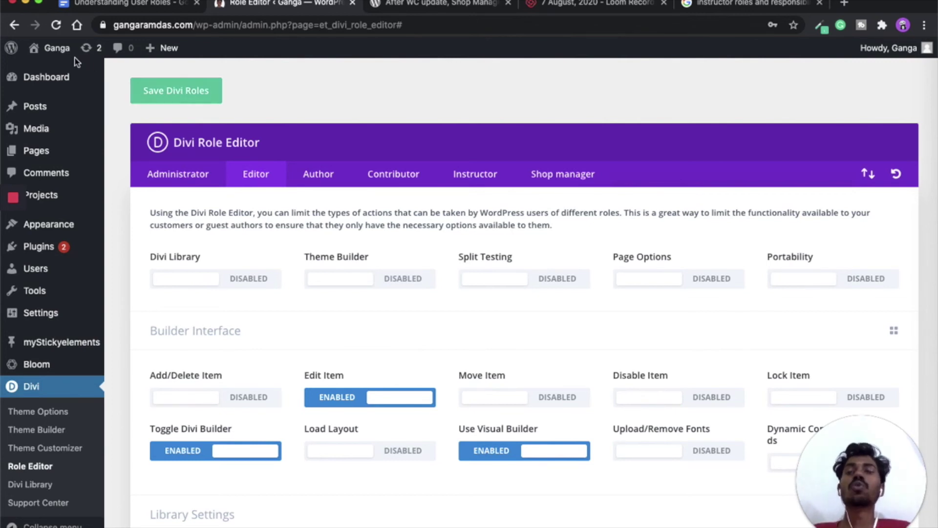
Visit the site's front end and log in with the new Editor account, saving its password in the browser.
{"action": "mouse_move", "coordinate": [58, 49]}
{"action": "left_click", "coordinate": [73, 78]}
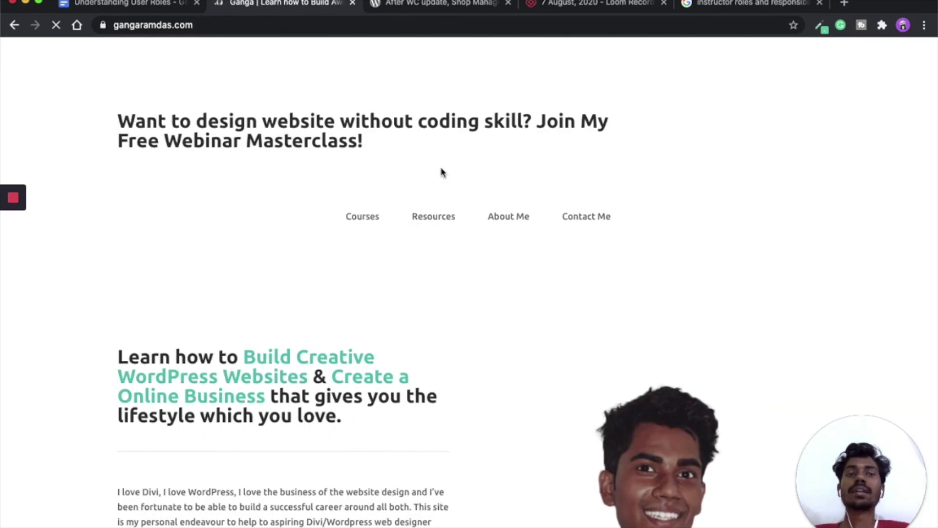
{"action": "left_click", "coordinate": [537, 367]}
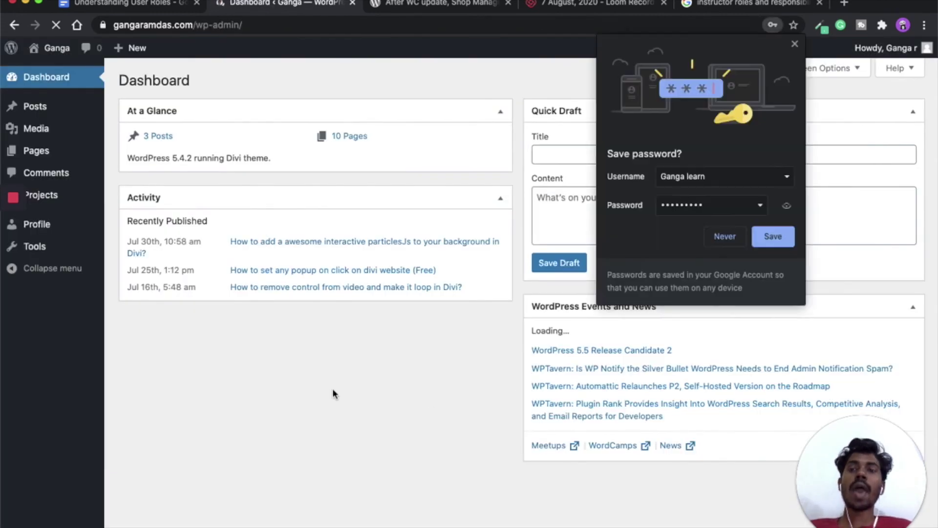
{"action": "left_click", "coordinate": [771, 245]}
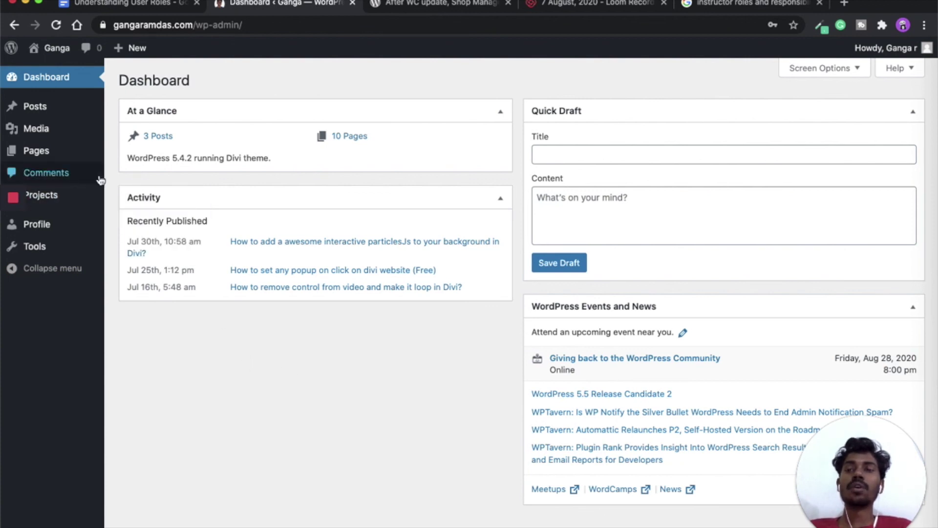
Open the website's home page from the dashboard while logged in as the Editor.
{"action": "mouse_move", "coordinate": [63, 52]}
{"action": "left_click", "coordinate": [65, 75]}
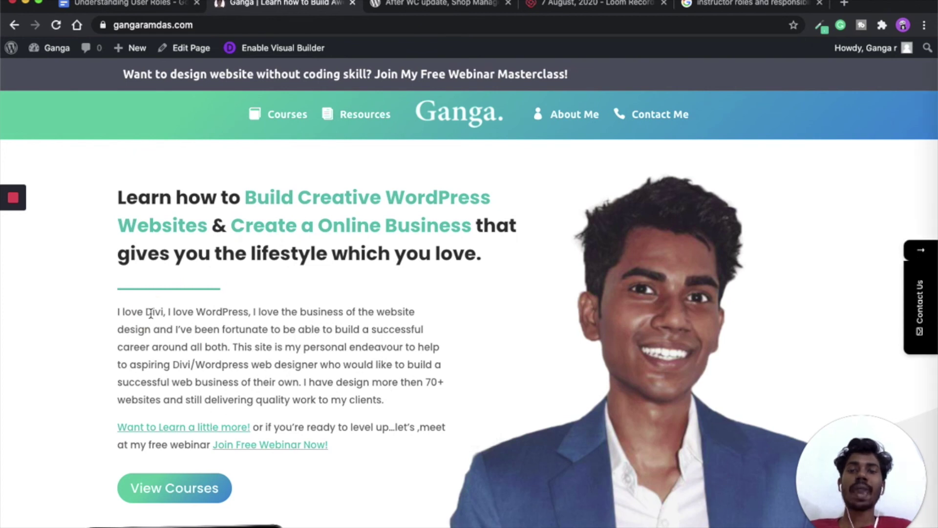
Enable the Visual Builder on the home page and inspect the hero section's settings, including its Background options.
{"action": "left_click", "coordinate": [271, 49]}
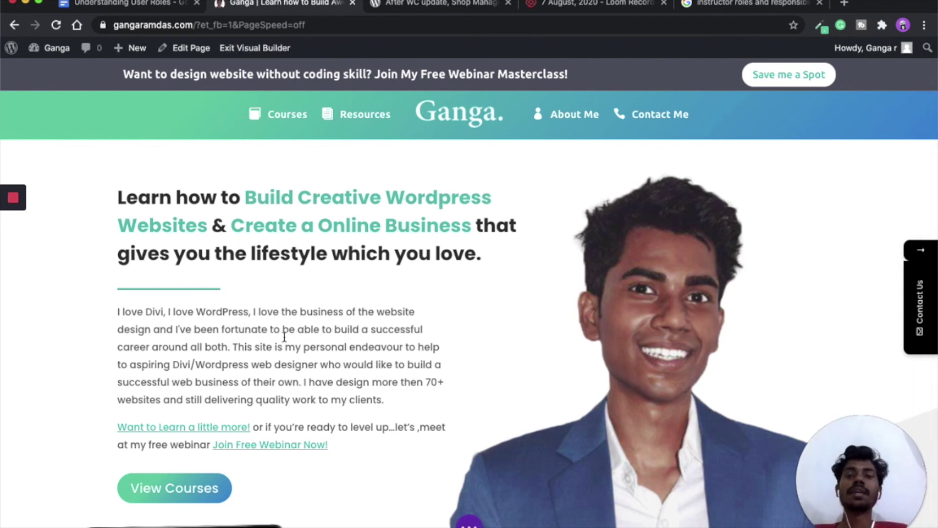
{"action": "mouse_move", "coordinate": [283, 335]}
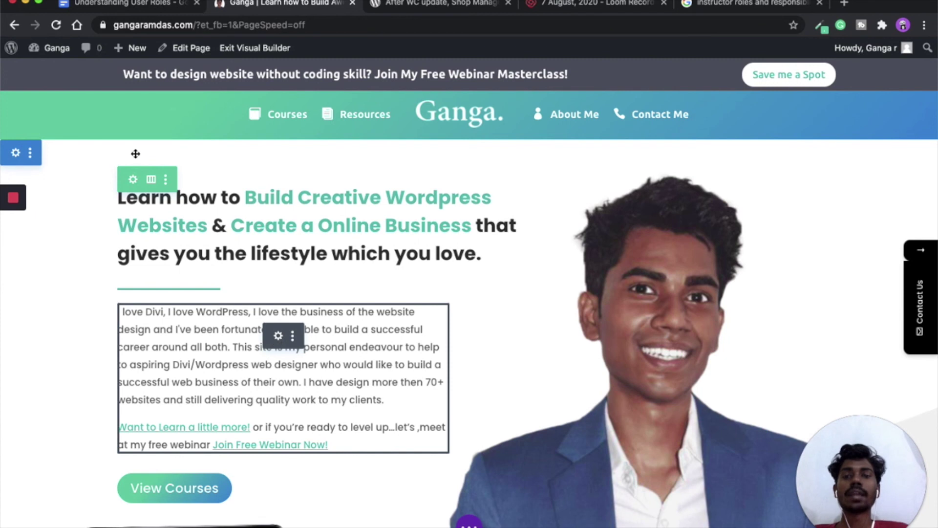
{"action": "left_click", "coordinate": [15, 155]}
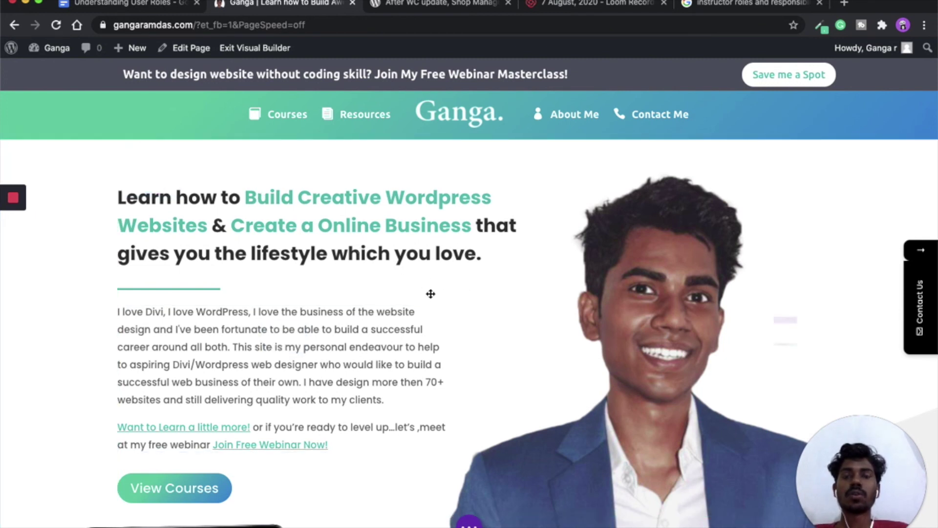
{"action": "left_click", "coordinate": [715, 288]}
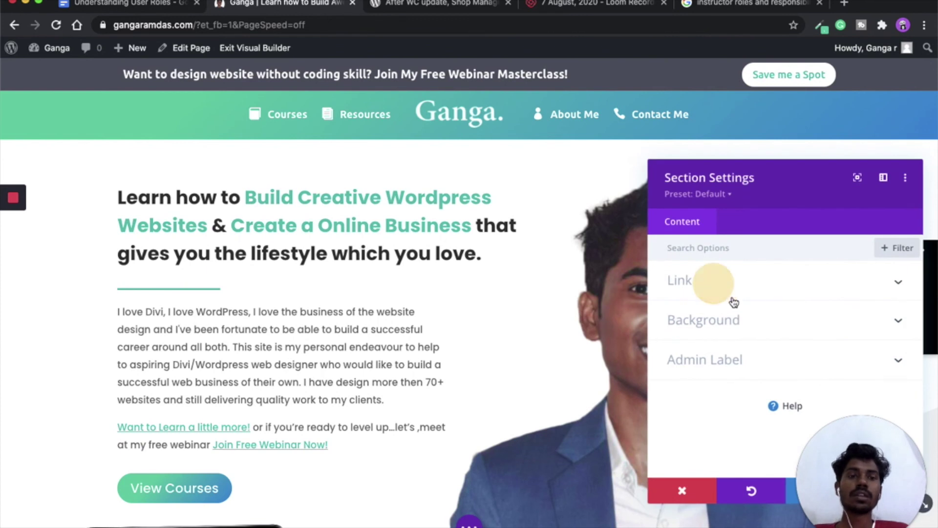
{"action": "scroll", "coordinate": [723, 345], "scroll_direction": "down", "scroll_amount": 2}
{"action": "left_click", "coordinate": [721, 369]}
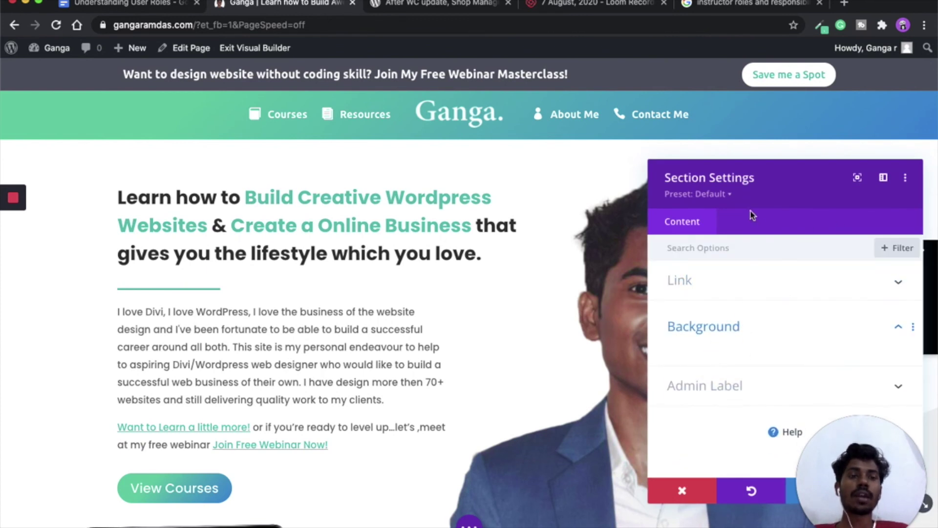
{"action": "left_click_drag", "start_coordinate": [729, 179], "coordinate": [430, 142]}
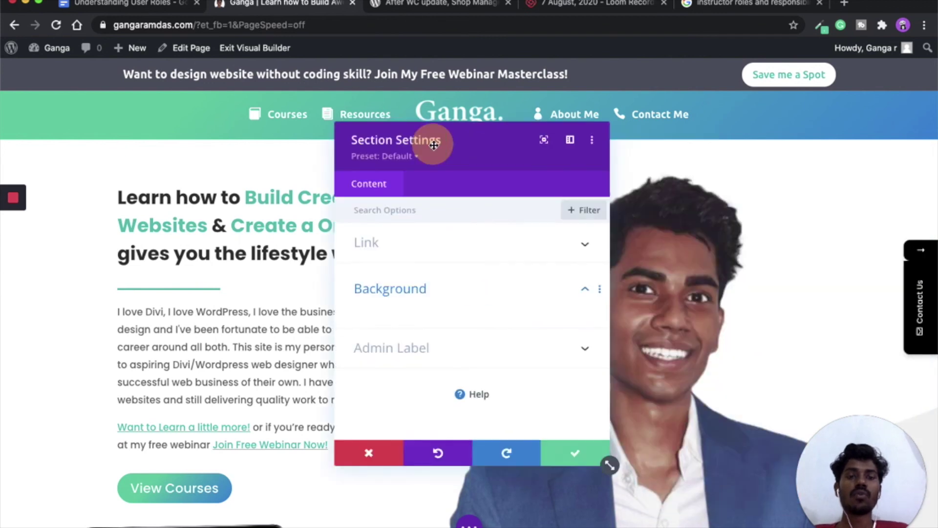
{"action": "left_click", "coordinate": [593, 453]}
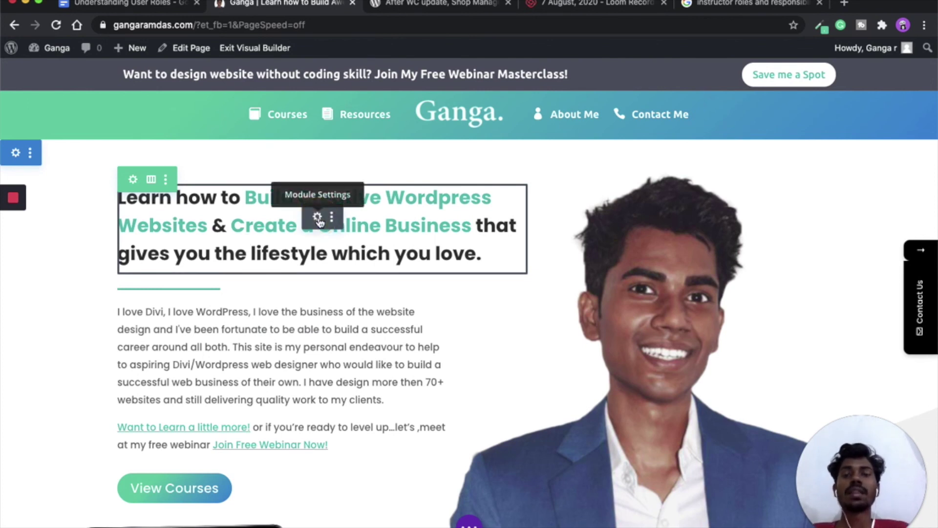
Open the hero headline text module's settings and review its body text and Link options.
{"action": "left_click", "coordinate": [318, 217]}
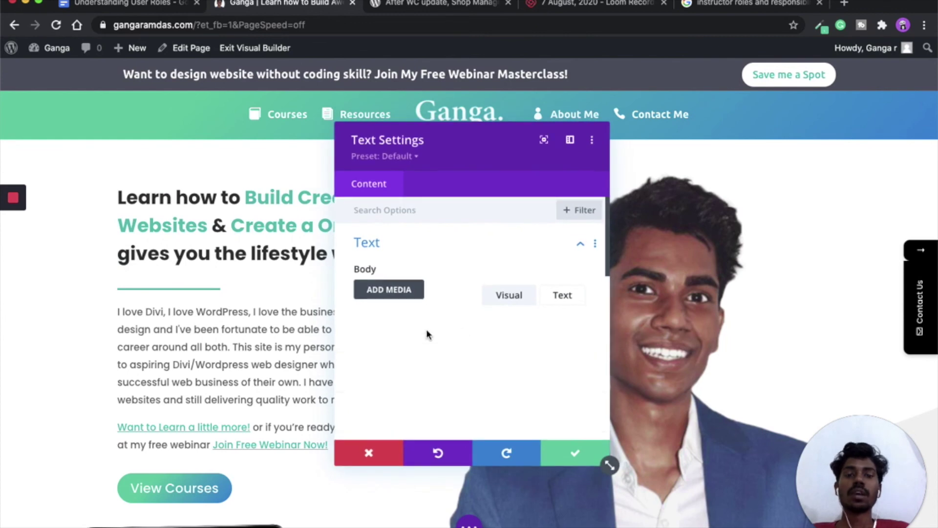
{"action": "scroll", "coordinate": [517, 376], "scroll_direction": "down", "scroll_amount": 3}
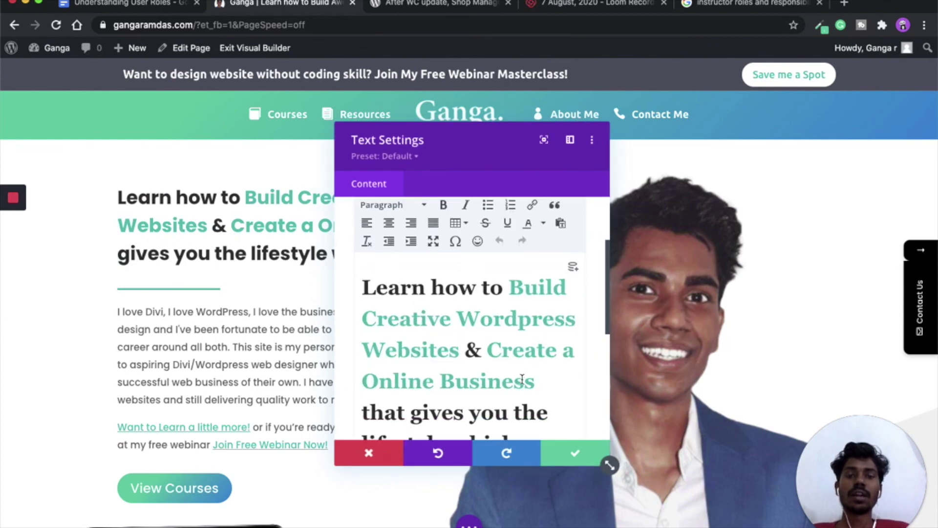
{"action": "scroll", "coordinate": [568, 272], "scroll_direction": "up", "scroll_amount": 3}
{"action": "scroll", "coordinate": [540, 362], "scroll_direction": "down", "scroll_amount": 6}
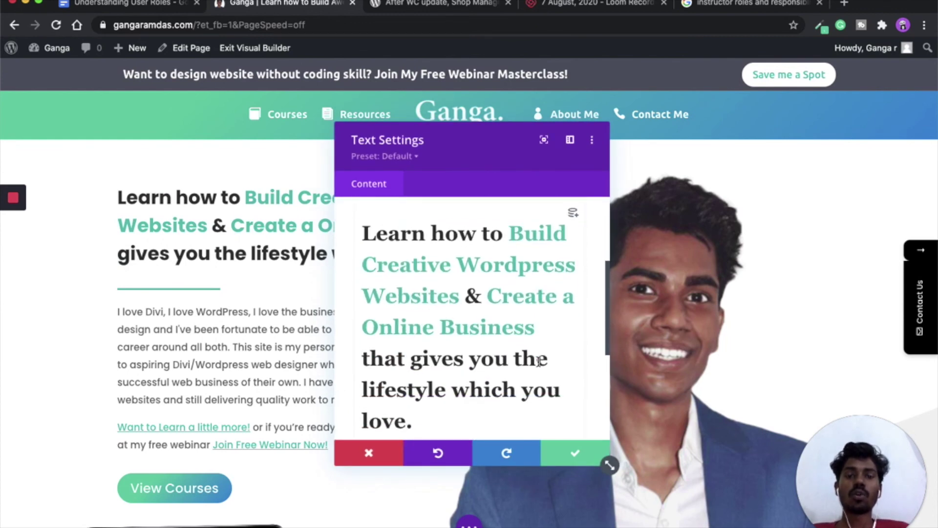
{"action": "left_click", "coordinate": [517, 288]}
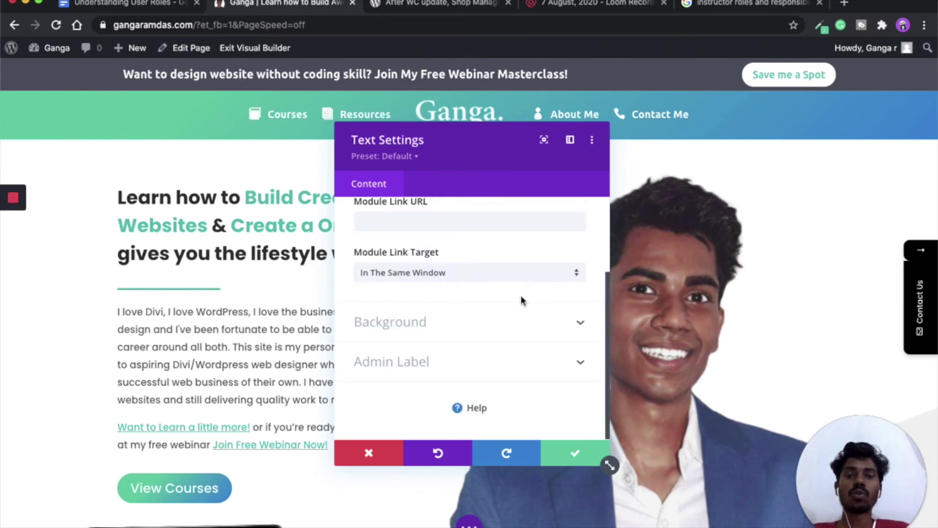
Review the headline module's Background options, close its settings, and exit the Visual Builder discarding the changes.
{"action": "left_click", "coordinate": [541, 333]}
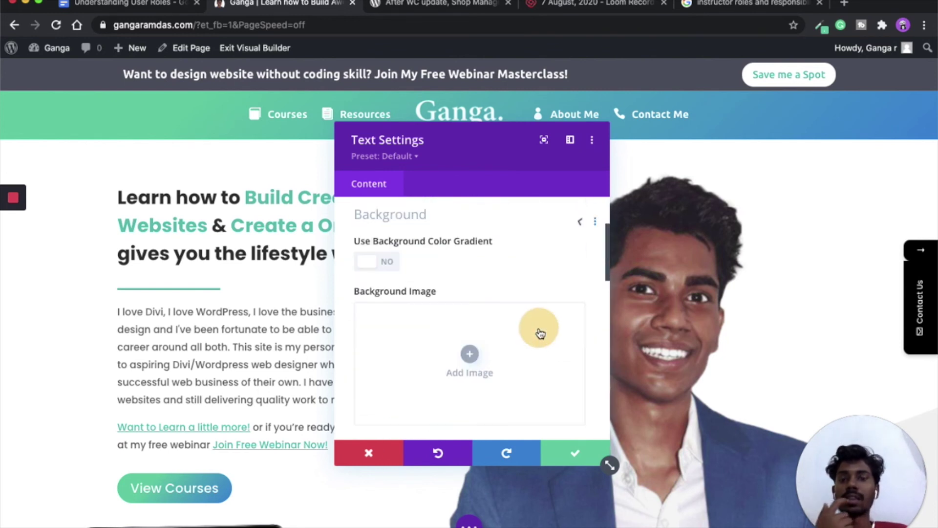
{"action": "scroll", "coordinate": [531, 386], "scroll_direction": "down", "scroll_amount": 3}
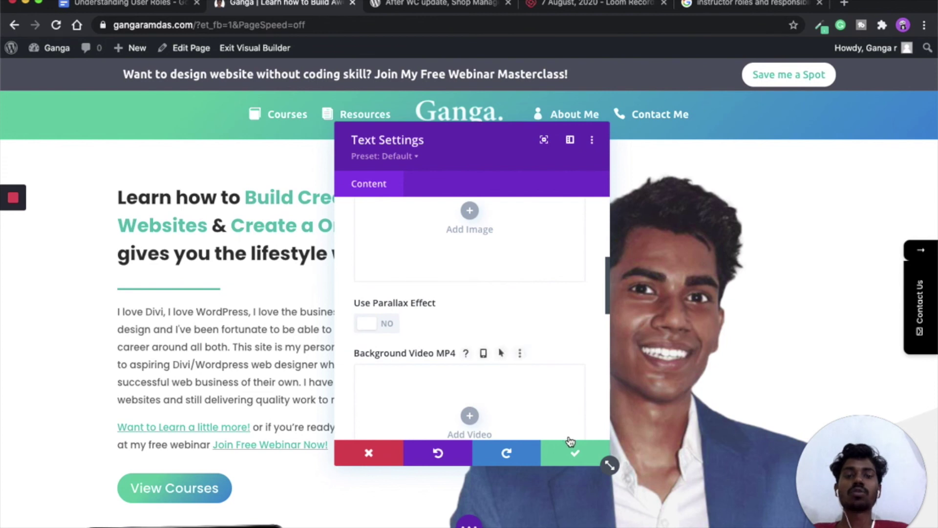
{"action": "scroll", "coordinate": [538, 401], "scroll_direction": "down", "scroll_amount": 5}
{"action": "scroll", "coordinate": [507, 291], "scroll_direction": "up", "scroll_amount": 8}
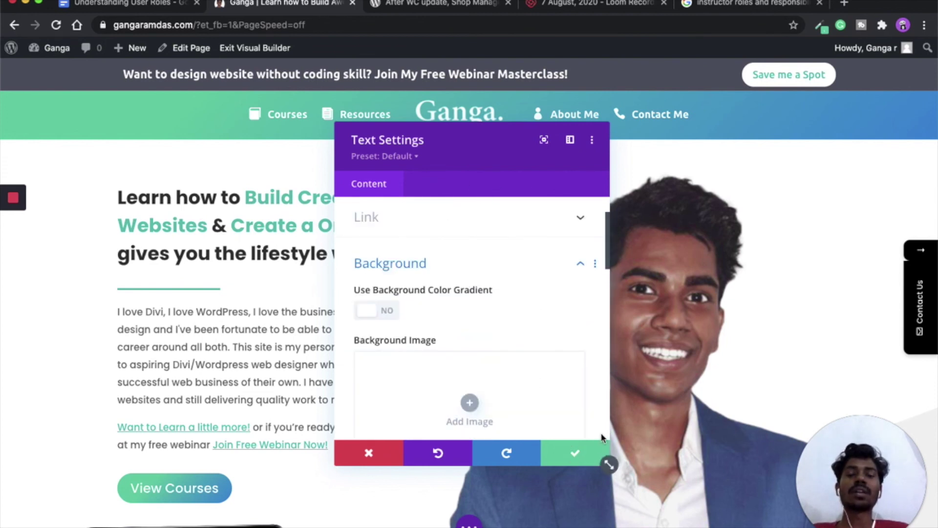
{"action": "left_click", "coordinate": [575, 453]}
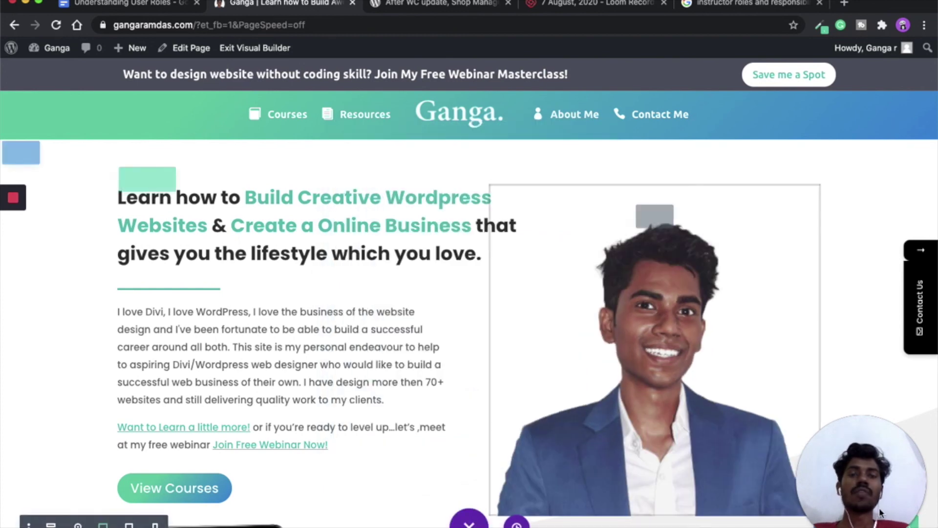
{"action": "left_click", "coordinate": [272, 49]}
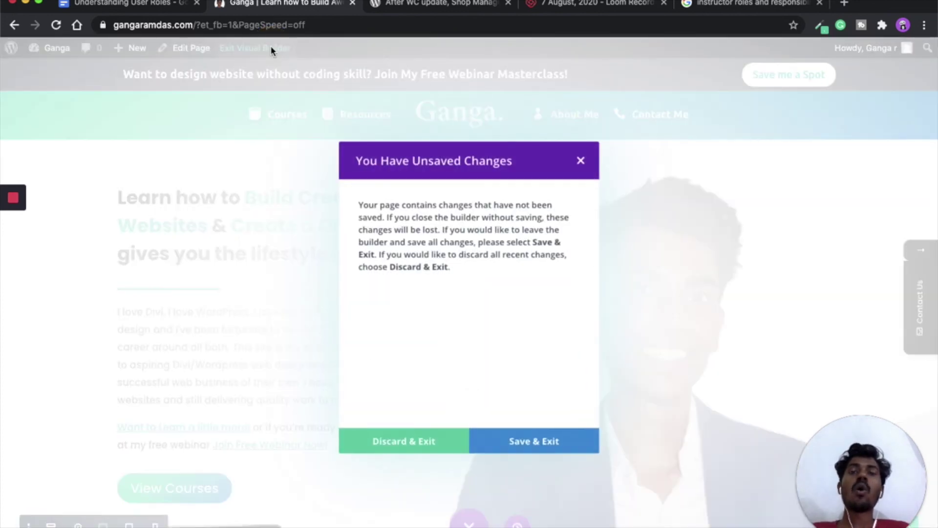
{"action": "left_click", "coordinate": [412, 450]}
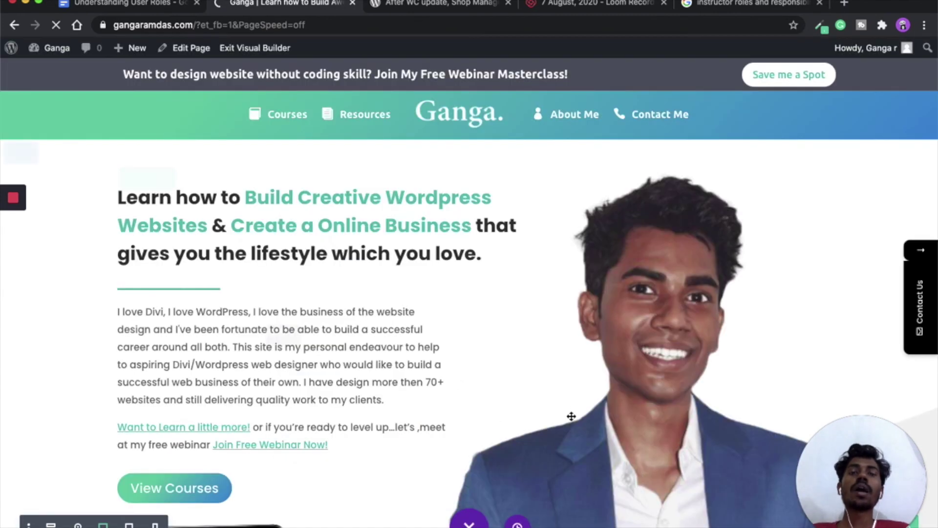